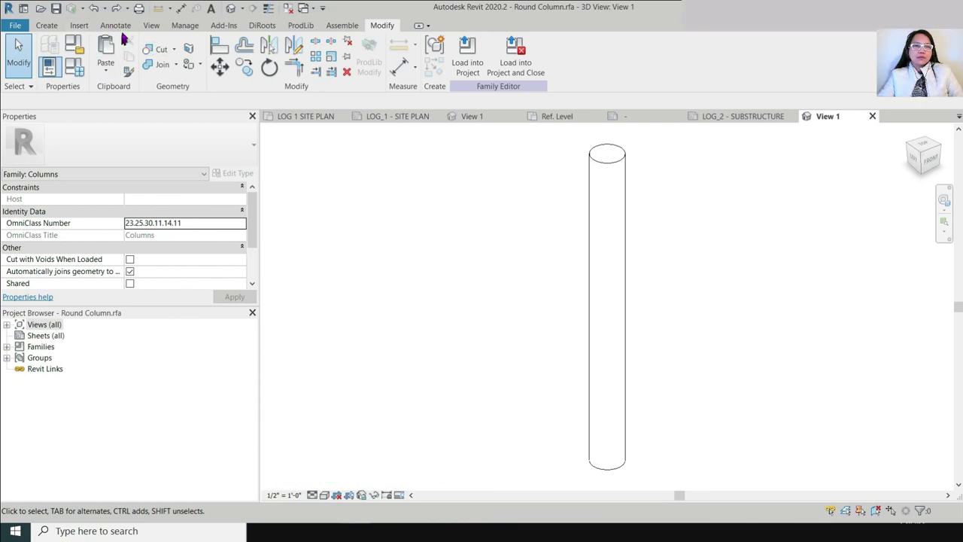
- Draw a 5'-10" by 2'-7" rectangular extrusion beside the round column
{"action": "left_click", "coordinate": [115, 25]}
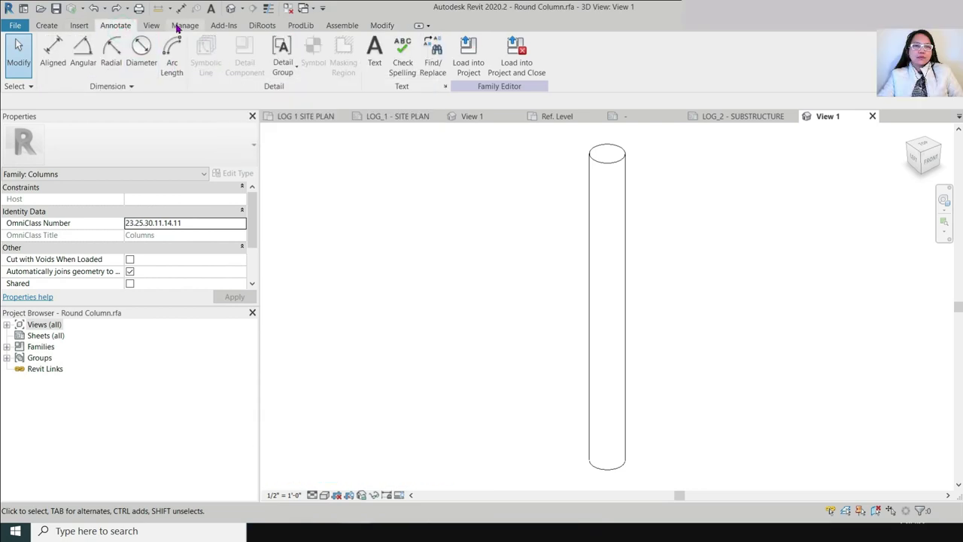
{"action": "left_click", "coordinate": [47, 25]}
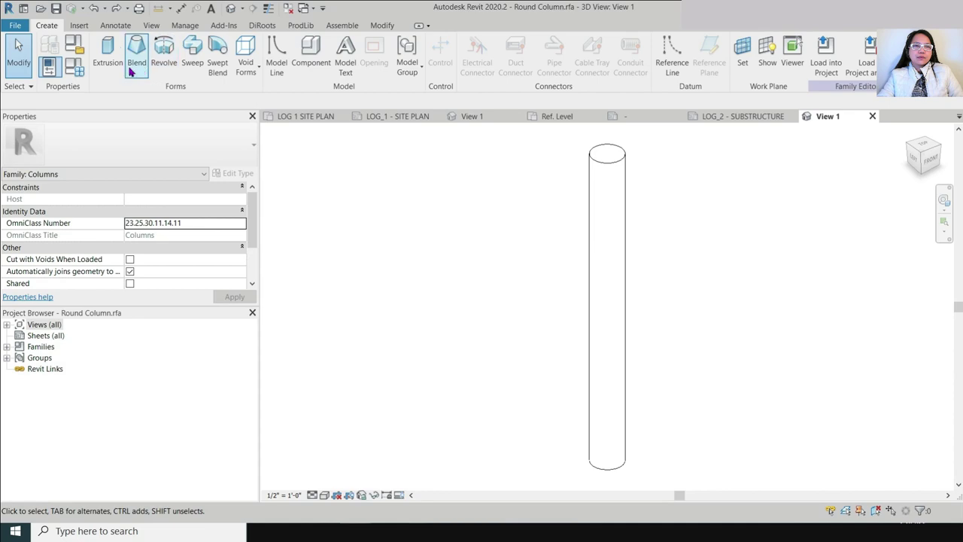
{"action": "left_click", "coordinate": [107, 51]}
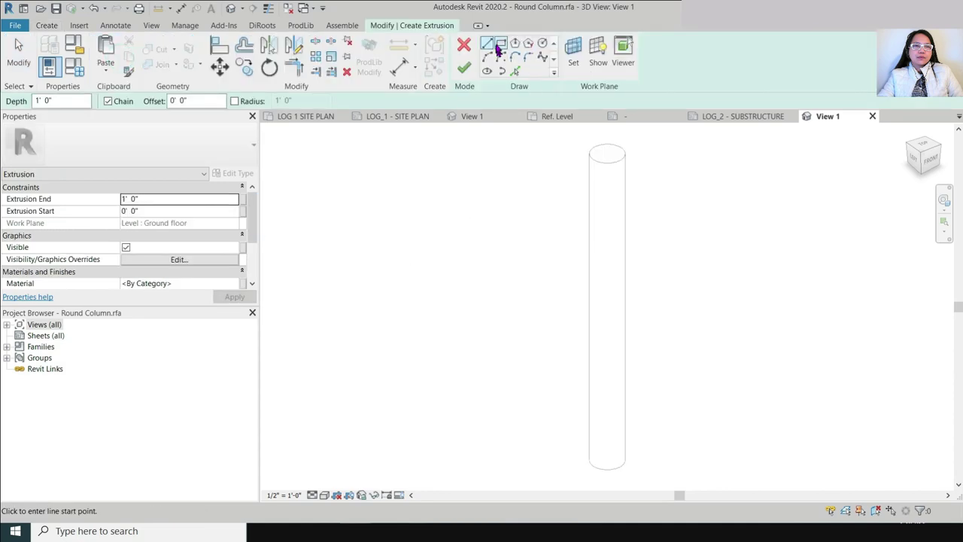
{"action": "left_click", "coordinate": [501, 43]}
{"action": "left_click", "coordinate": [310, 243]}
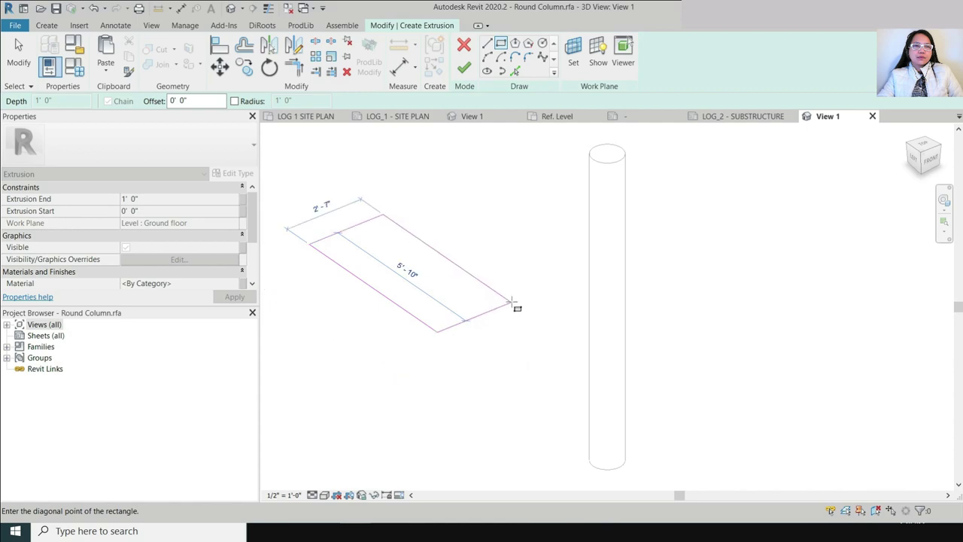
{"action": "left_click", "coordinate": [512, 304]}
{"action": "left_click", "coordinate": [466, 71]}
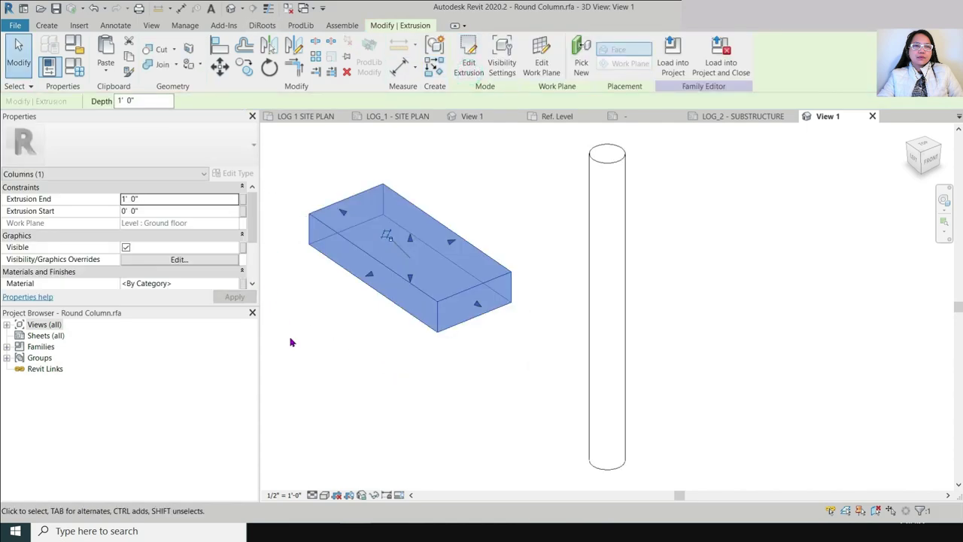
- Set the slab's Extrusion End to 0' 3" and apply it
{"action": "left_click", "coordinate": [182, 200]}
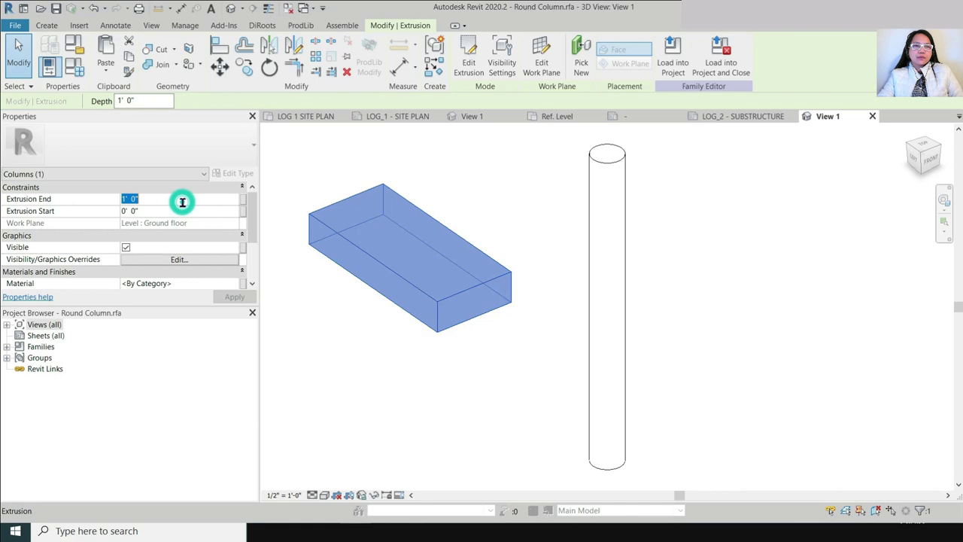
{"action": "key", "text": "BackSpace"}
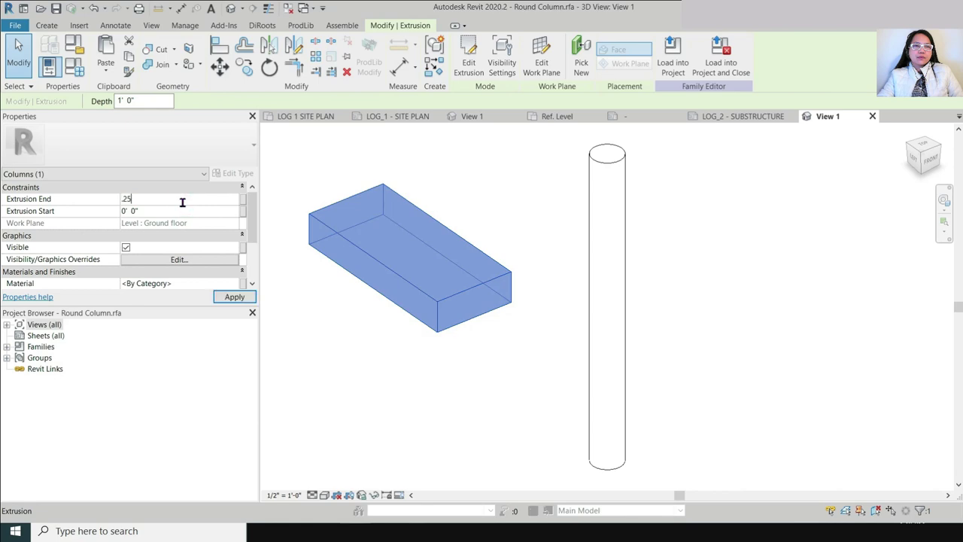
{"action": "left_click", "coordinate": [249, 297]}
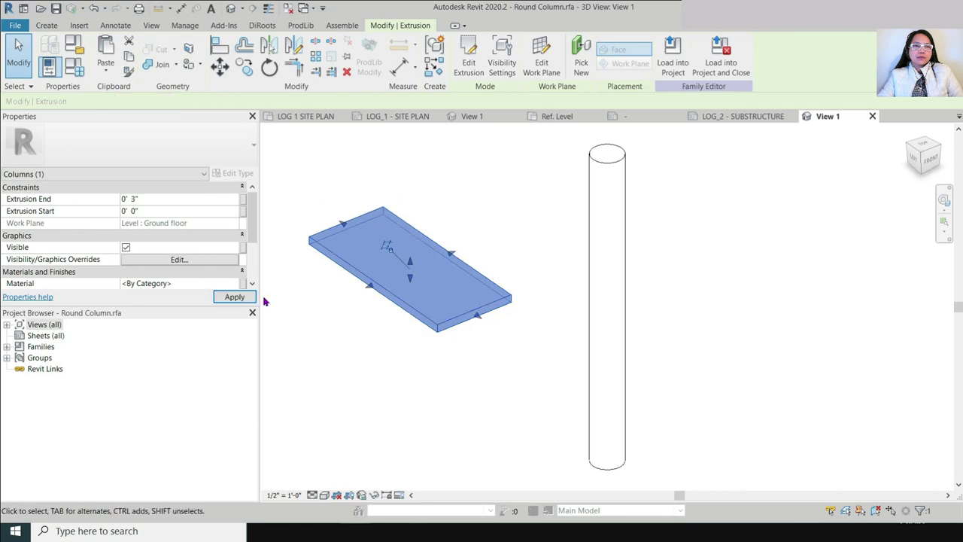
{"action": "left_click", "coordinate": [374, 388]}
- Reselect the slab and open its Material parameter in the Material Browser
{"action": "left_click", "coordinate": [430, 322]}
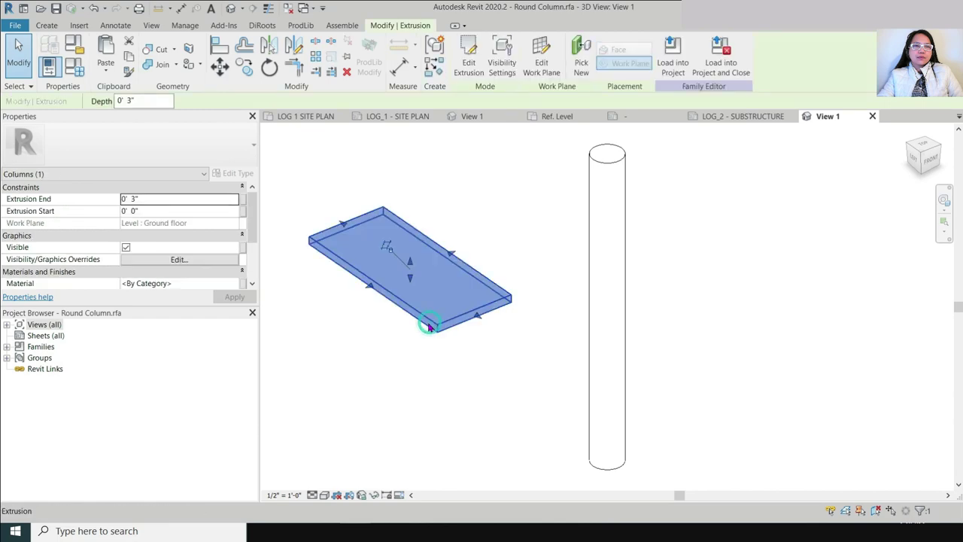
{"action": "scroll", "coordinate": [210, 287], "scroll_direction": "down", "scroll_amount": 1}
{"action": "left_click", "coordinate": [207, 272]}
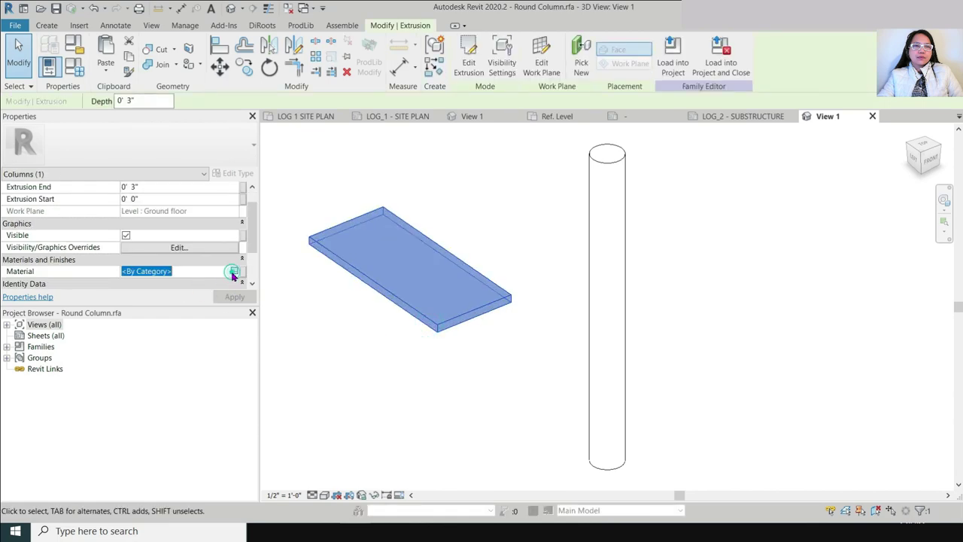
{"action": "left_click", "coordinate": [235, 271]}
- Create a new material named Mud Mat with dark brown RGB 128 64 0 shading
{"action": "scroll", "coordinate": [260, 286], "scroll_direction": "down", "scroll_amount": 1}
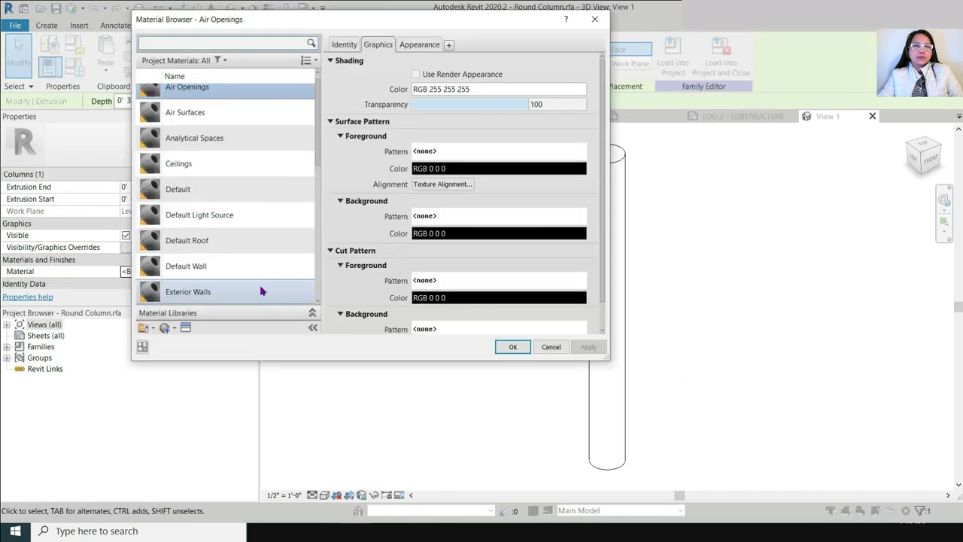
{"action": "left_click", "coordinate": [169, 328]}
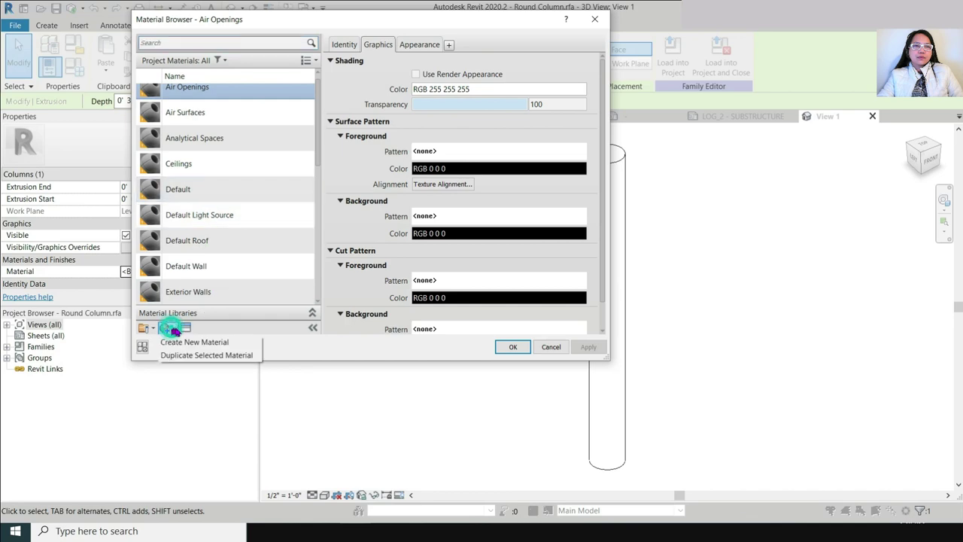
{"action": "left_click", "coordinate": [181, 340]}
{"action": "right_click", "coordinate": [211, 195]}
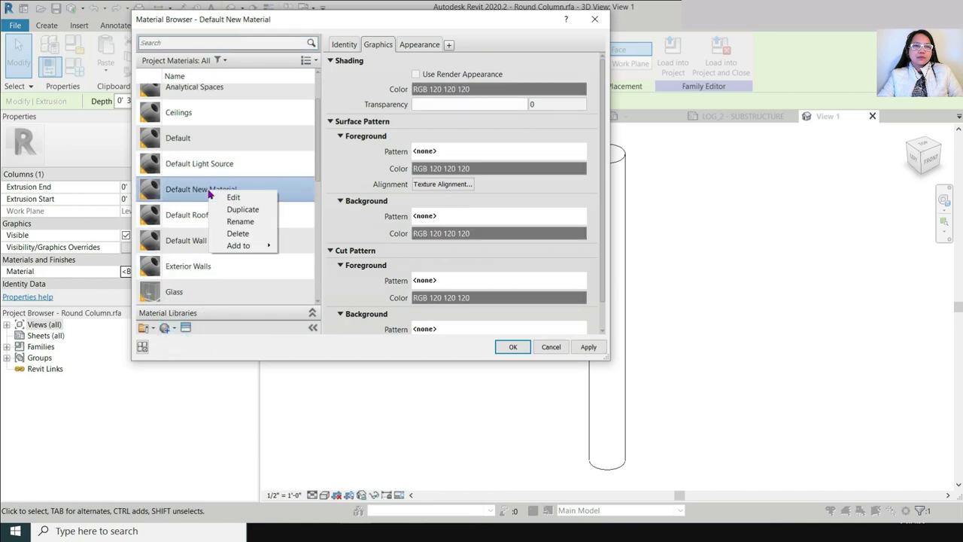
{"action": "left_click", "coordinate": [240, 221]}
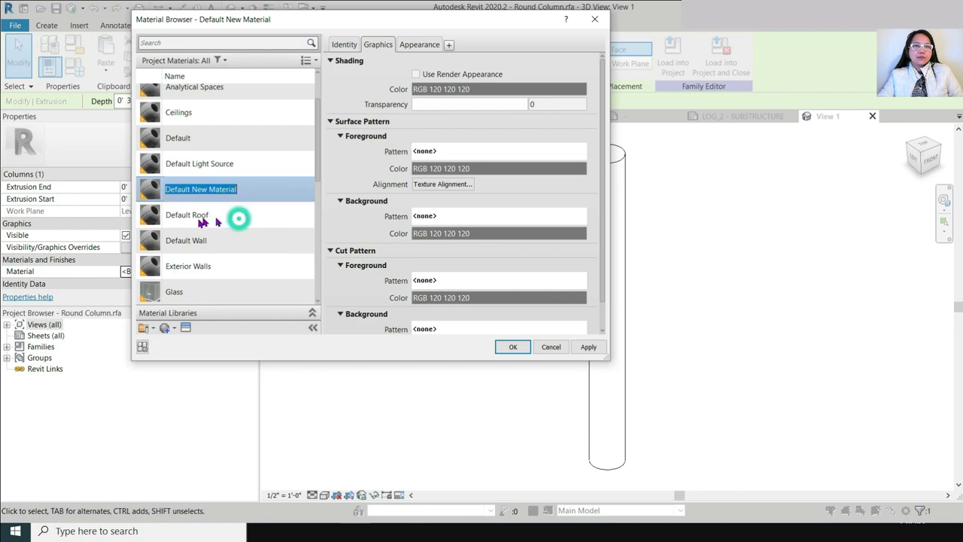
{"action": "type", "text": "Mud Mat"}
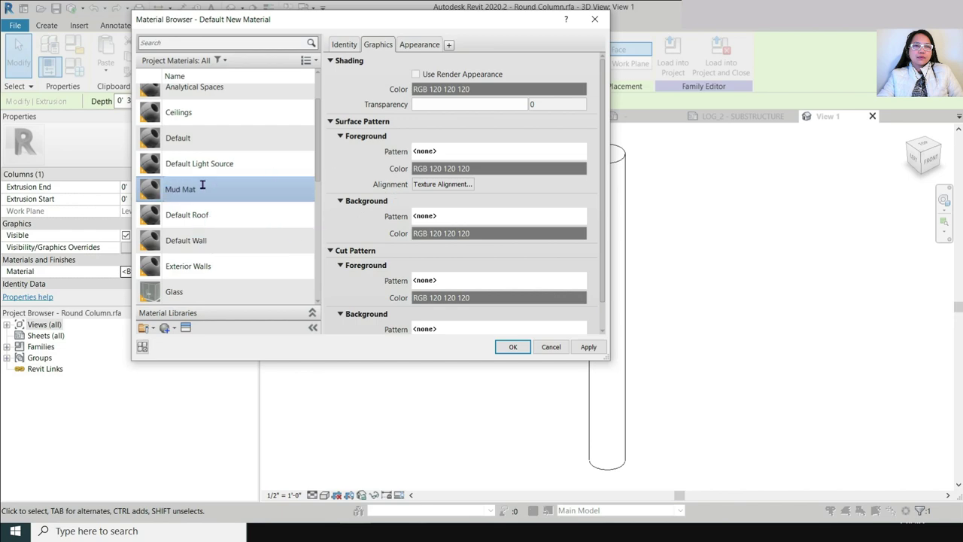
{"action": "left_click", "coordinate": [468, 95]}
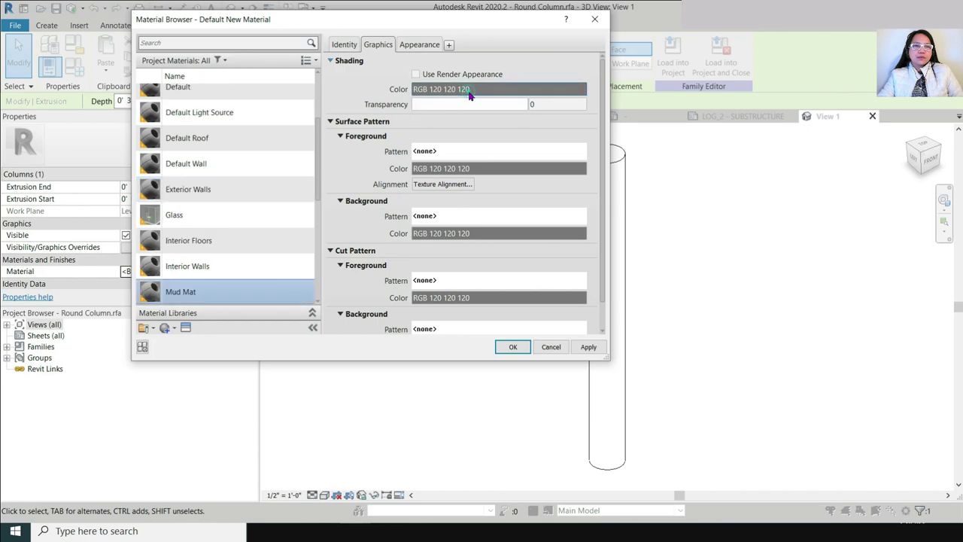
{"action": "left_click", "coordinate": [263, 155]}
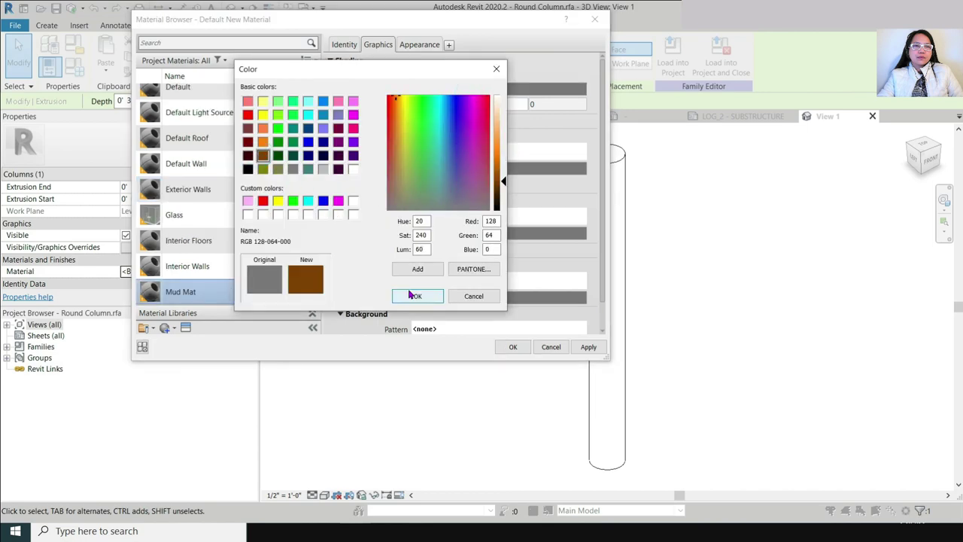
{"action": "left_click", "coordinate": [412, 296]}
- Make a new Custom fill pattern from Vertical and browse for .pat hatch files
{"action": "left_click", "coordinate": [546, 152]}
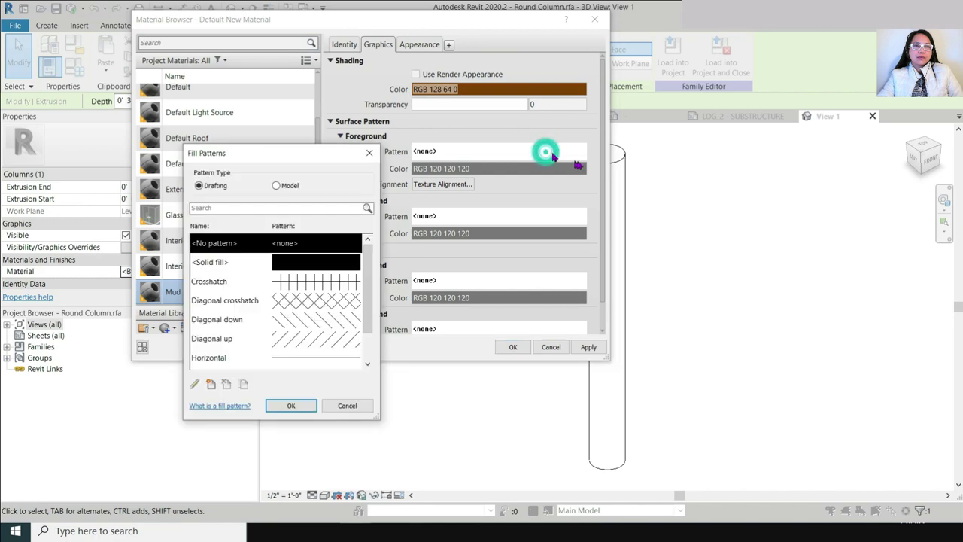
{"action": "scroll", "coordinate": [260, 301], "scroll_direction": "down", "scroll_amount": 1}
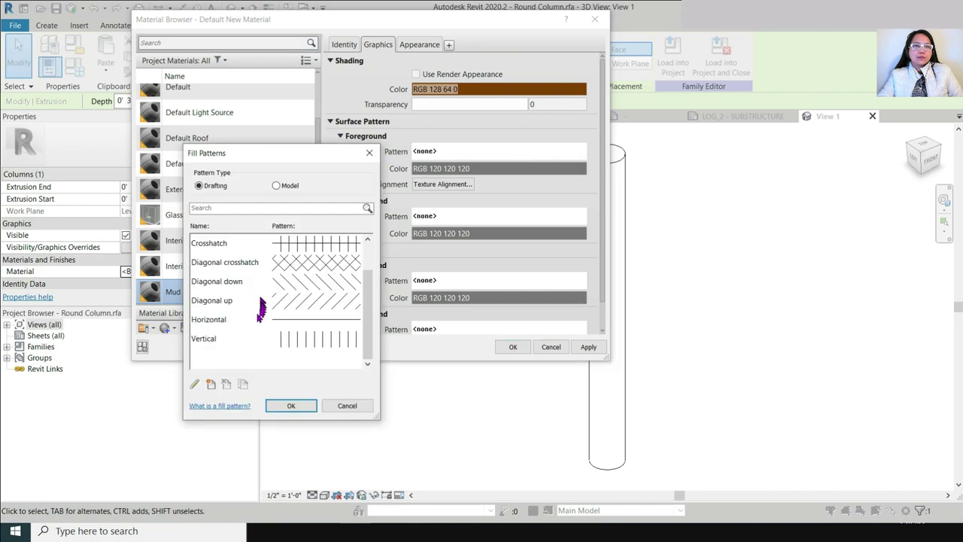
{"action": "scroll", "coordinate": [259, 308], "scroll_direction": "up", "scroll_amount": 1}
{"action": "scroll", "coordinate": [259, 293], "scroll_direction": "down", "scroll_amount": 1}
{"action": "left_click", "coordinate": [210, 340]}
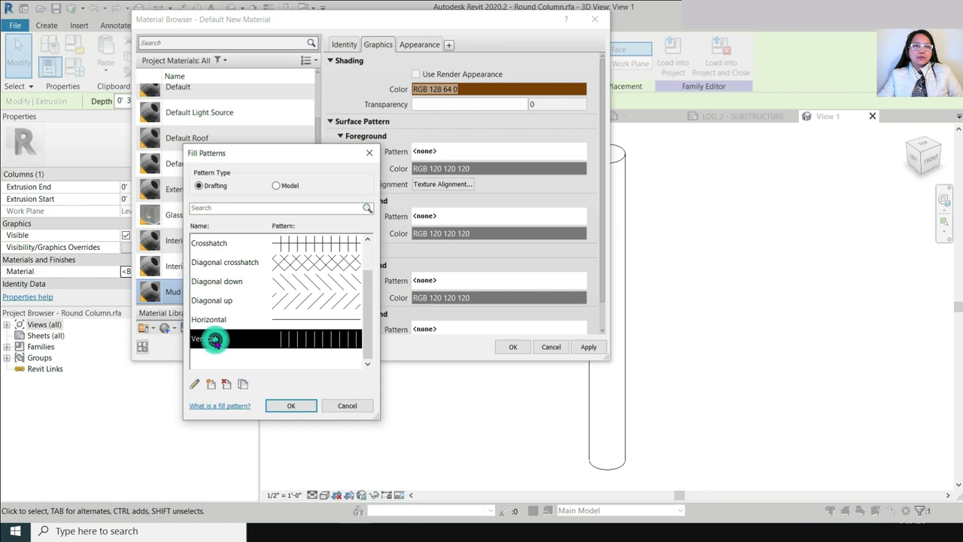
{"action": "left_click", "coordinate": [243, 386]}
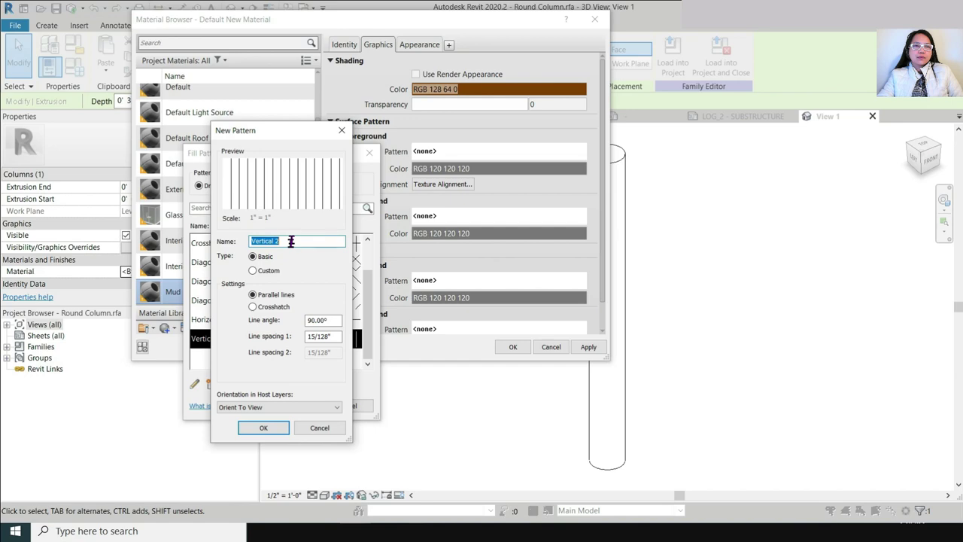
{"action": "type", "text": "Mud Mat"}
{"action": "left_click", "coordinate": [252, 270]}
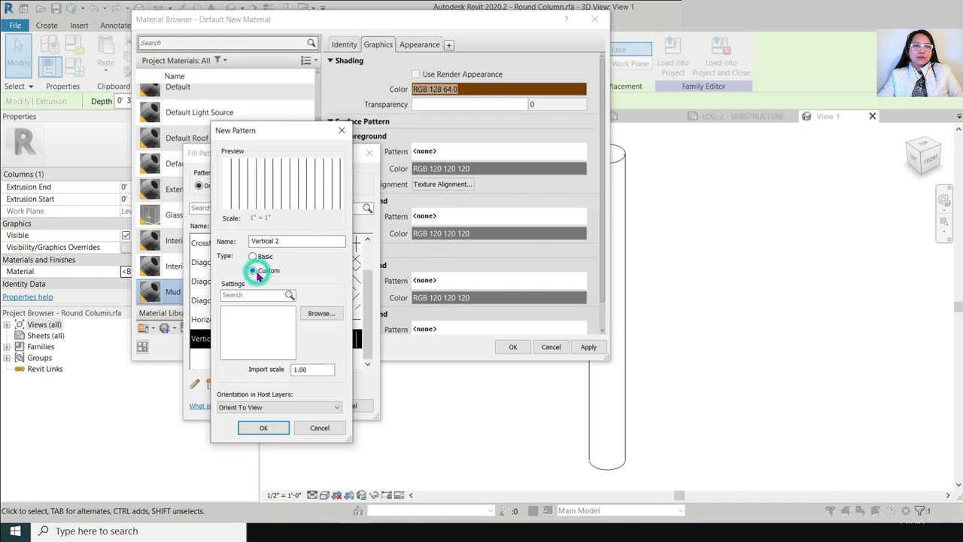
{"action": "left_click", "coordinate": [321, 312]}
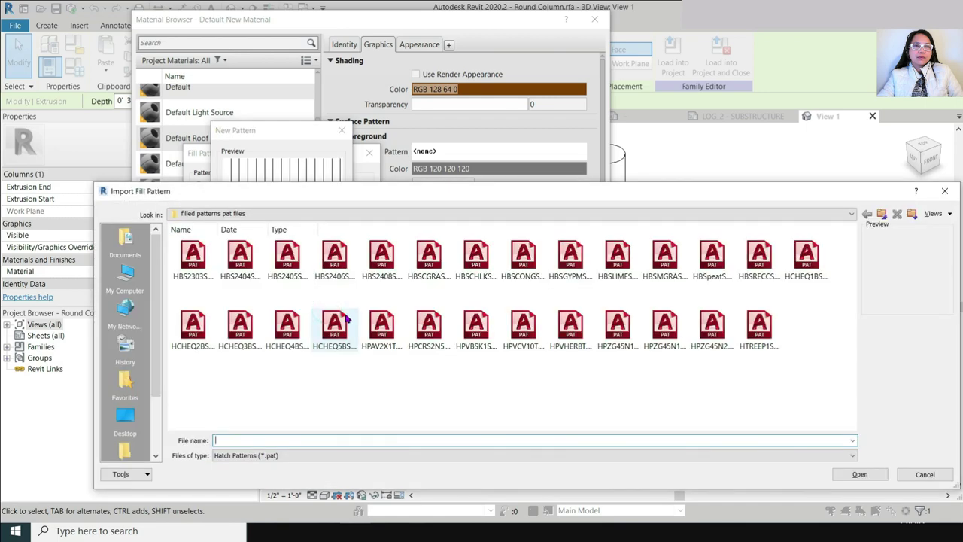
- Import the HBS2405S.pat hatch with an import scale of .5
{"action": "left_click", "coordinate": [292, 270]}
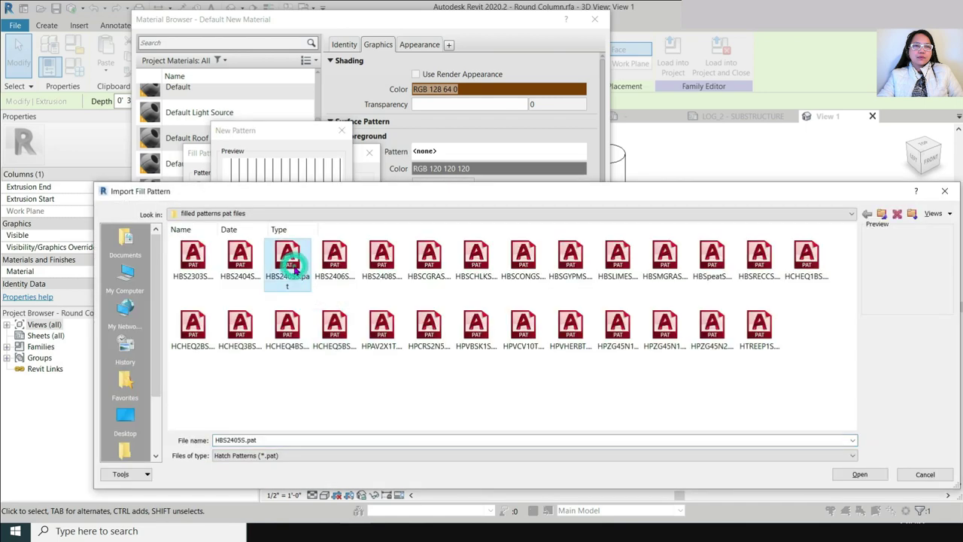
{"action": "left_click", "coordinate": [860, 474]}
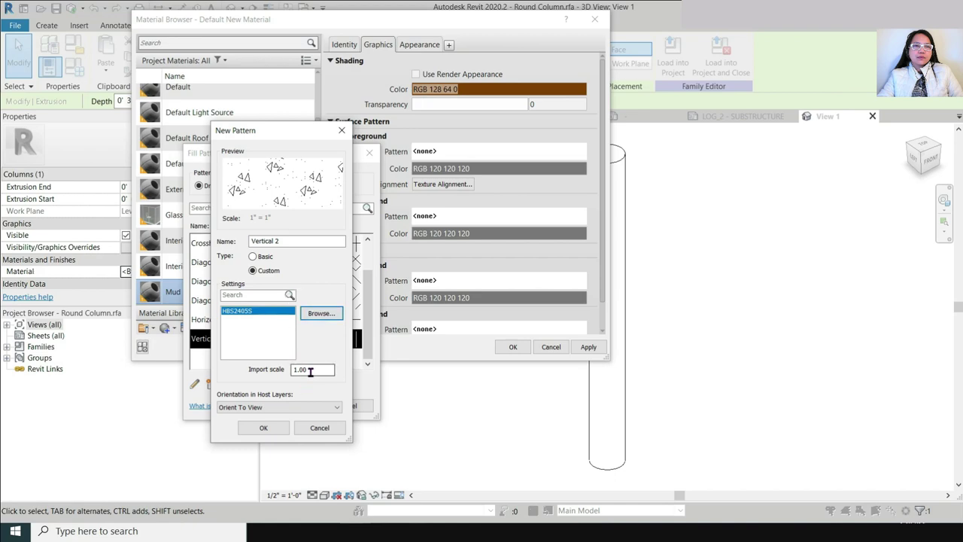
{"action": "double_click", "coordinate": [309, 369]}
{"action": "type", "text": ".2"}
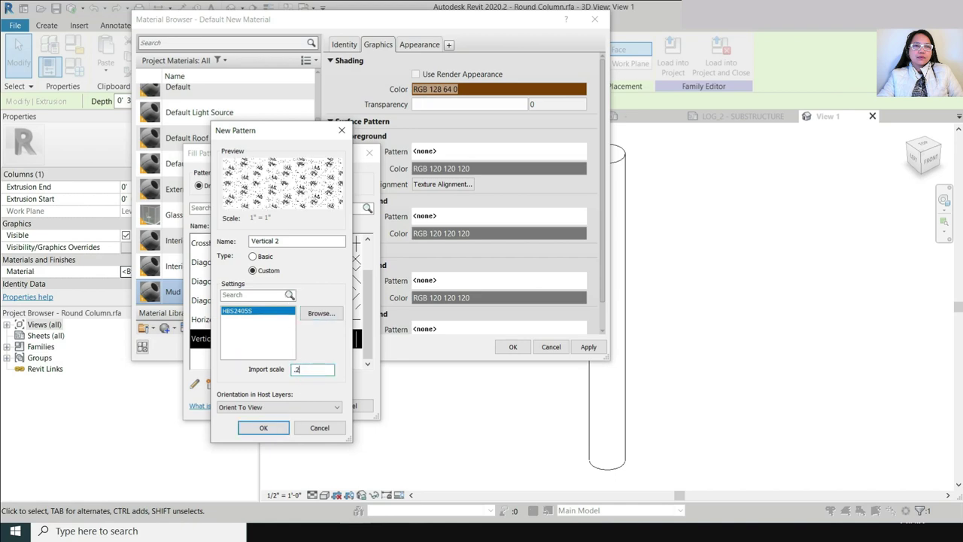
{"action": "key", "text": "BackSpace"}
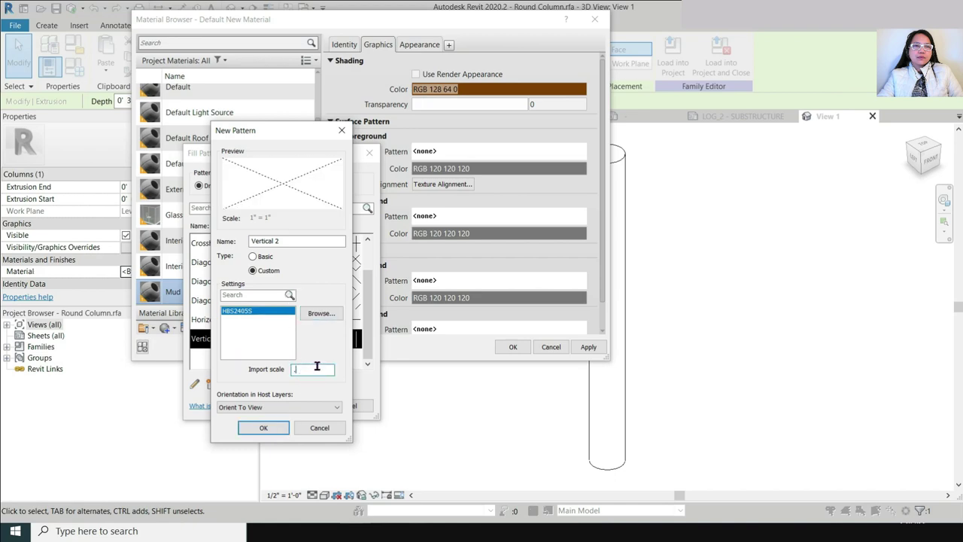
{"action": "type", "text": "5"}
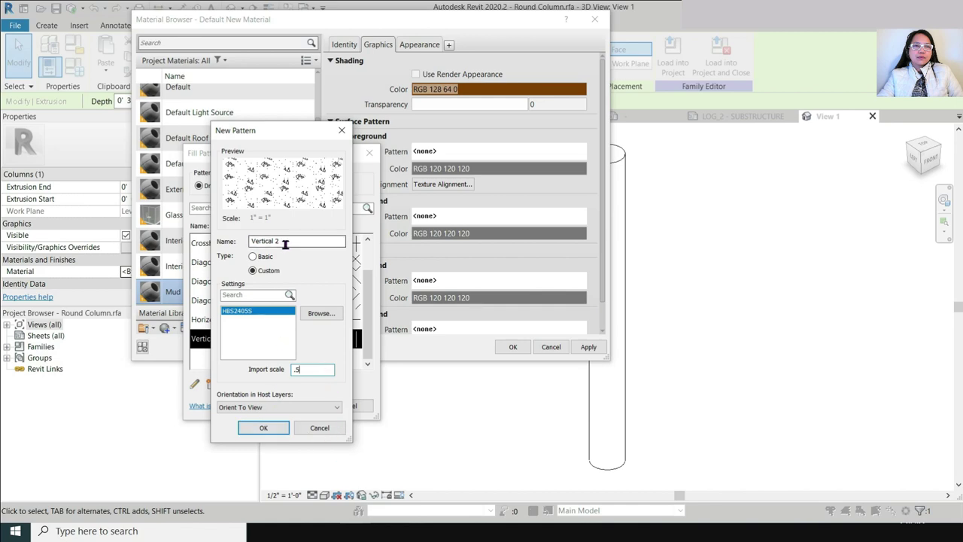
- Name the new pattern Concrete Pat and confirm it
{"action": "left_click_drag", "start_coordinate": [285, 242], "coordinate": [191, 225]}
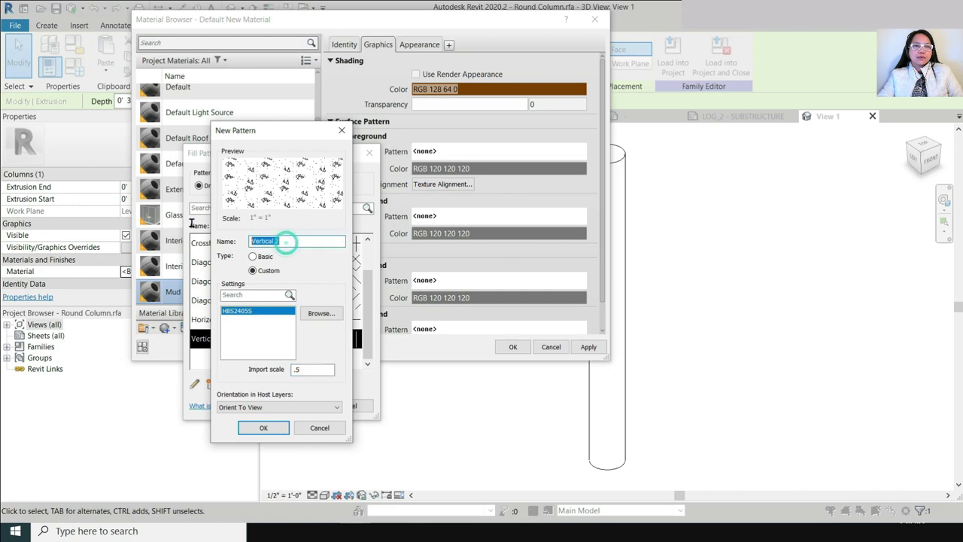
{"action": "type", "text": "Concrete Pat"}
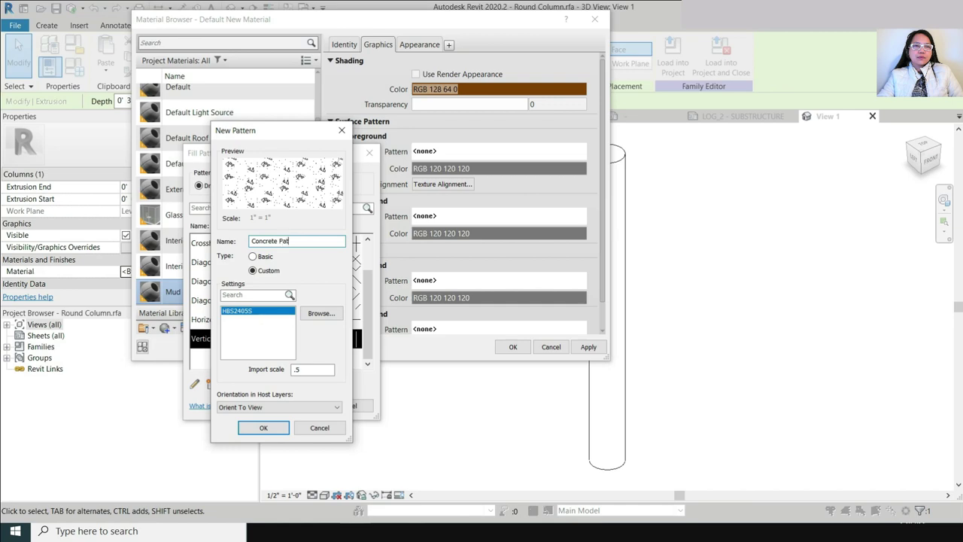
{"action": "left_click", "coordinate": [264, 428]}
- Set Concrete Pat as Mud Mat's foreground pattern, keep the grey colour, and apply to the slab
{"action": "scroll", "coordinate": [249, 301], "scroll_direction": "up", "scroll_amount": 2}
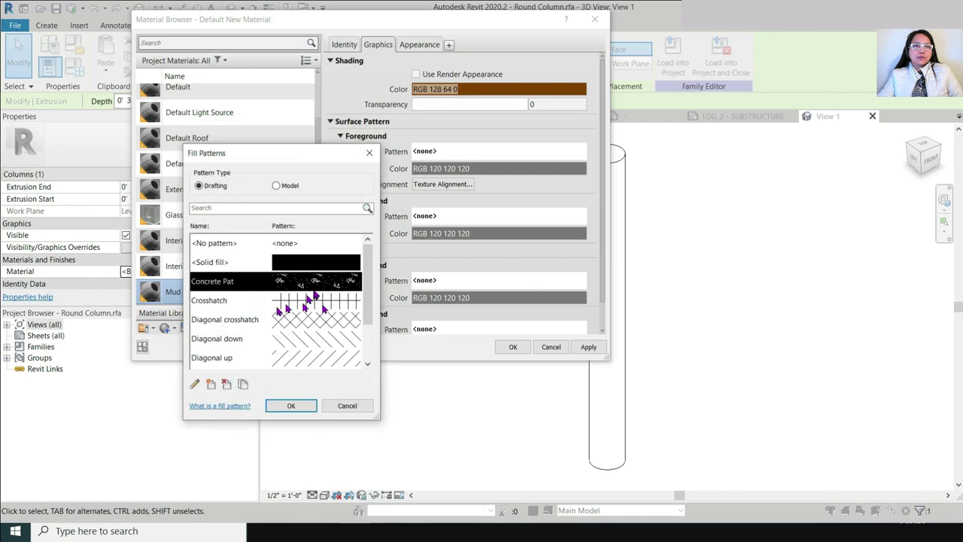
{"action": "left_click", "coordinate": [290, 405]}
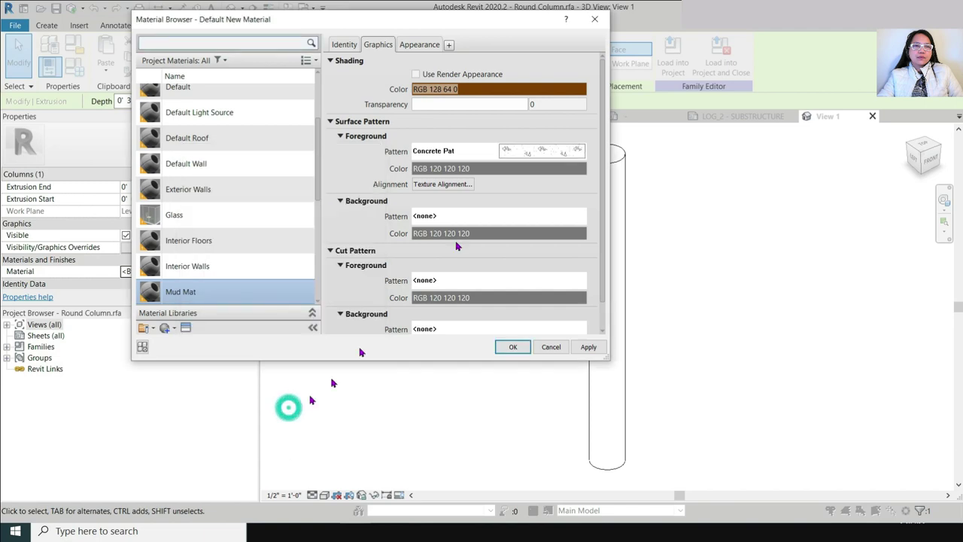
{"action": "left_click", "coordinate": [519, 169]}
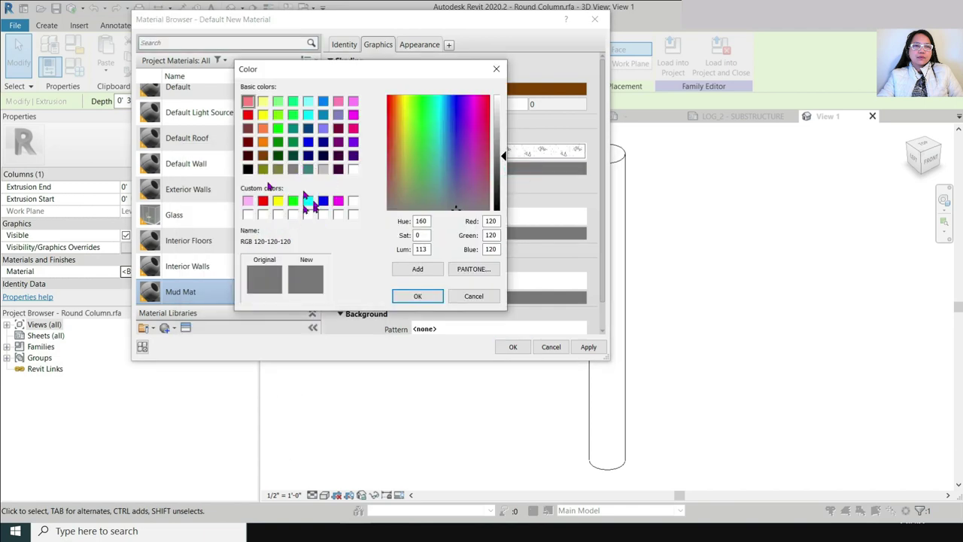
{"action": "left_click", "coordinate": [418, 296]}
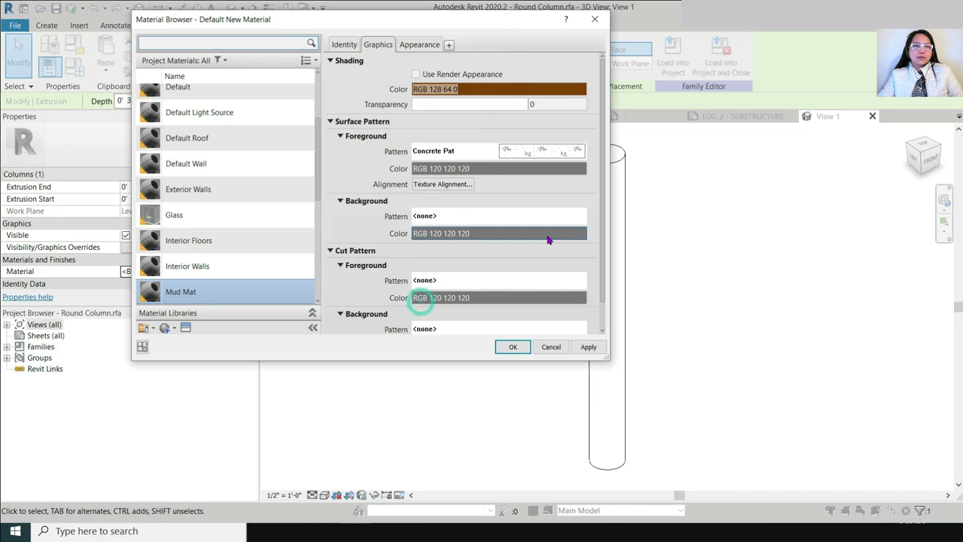
{"action": "left_click", "coordinate": [506, 346]}
- Select the round column and start editing its Material parameter
{"action": "left_click", "coordinate": [682, 338]}
{"action": "scroll", "coordinate": [434, 289], "scroll_direction": "up", "scroll_amount": 3}
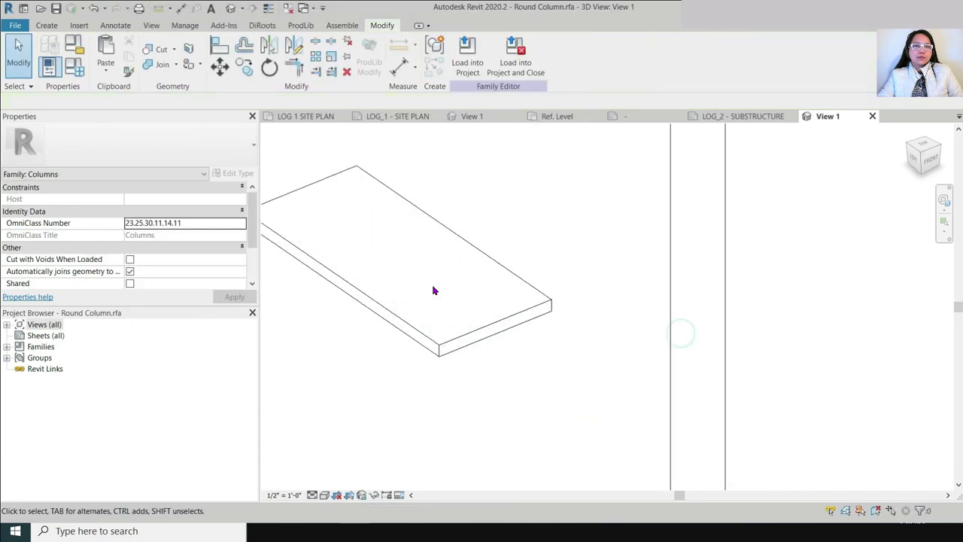
{"action": "scroll", "coordinate": [516, 339], "scroll_direction": "up", "scroll_amount": 2}
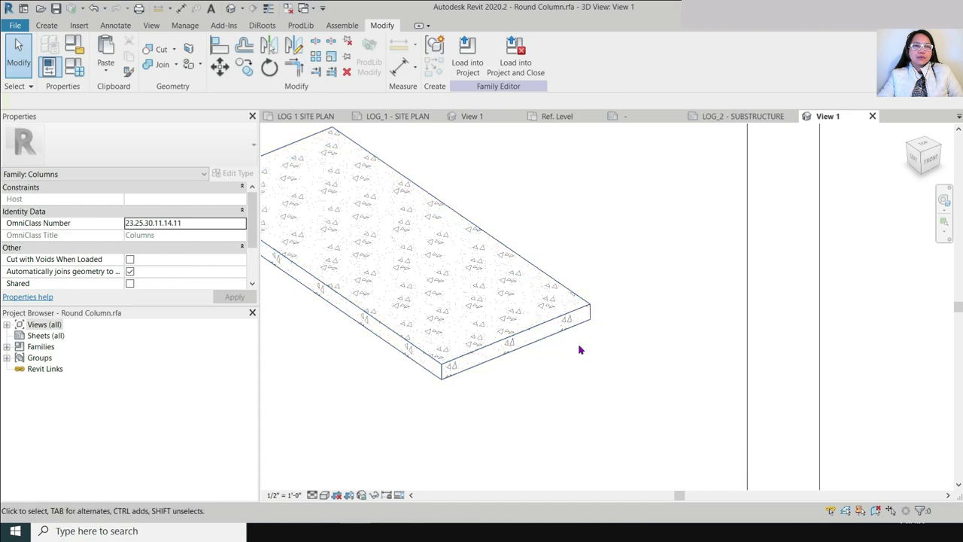
{"action": "scroll", "coordinate": [429, 372], "scroll_direction": "down", "scroll_amount": 2}
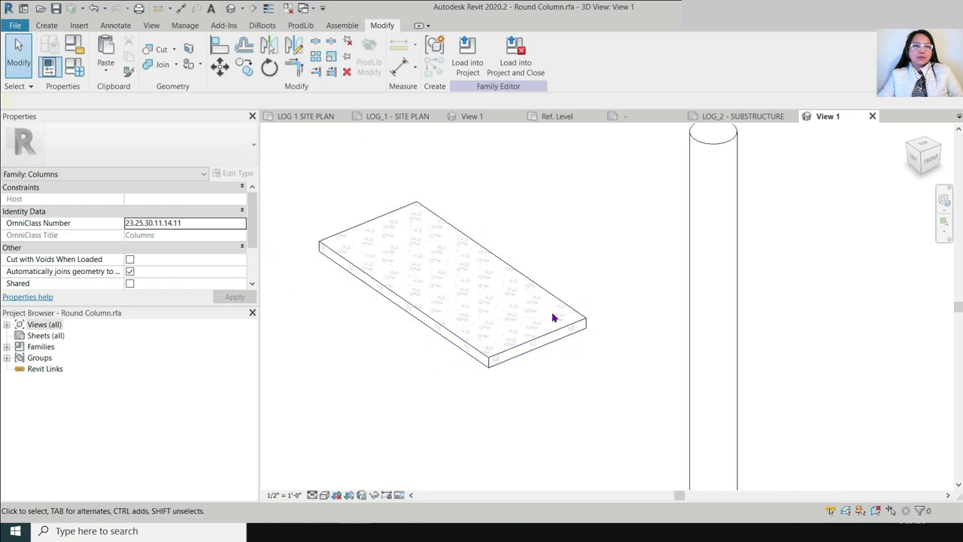
{"action": "scroll", "coordinate": [553, 318], "scroll_direction": "down", "scroll_amount": 2}
{"action": "left_click", "coordinate": [619, 179]}
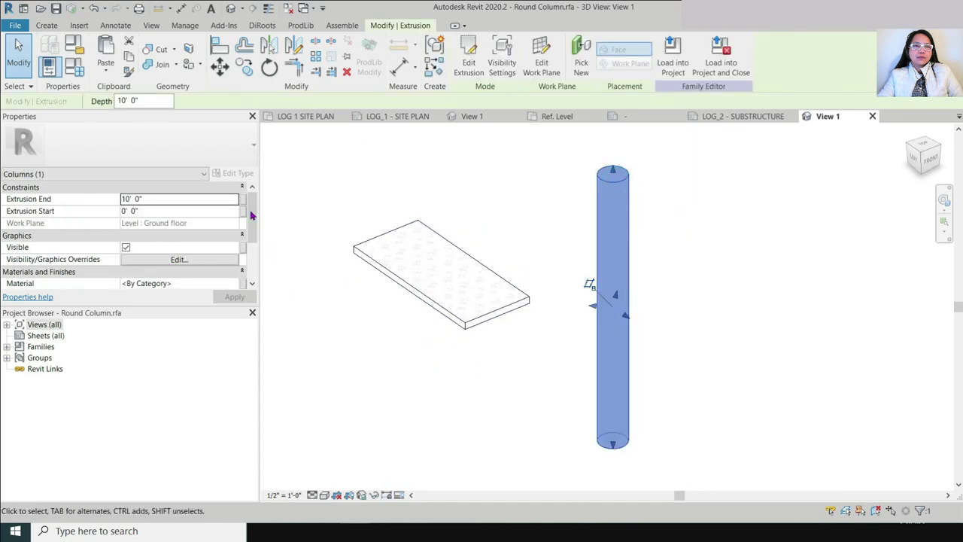
{"action": "left_click", "coordinate": [225, 281]}
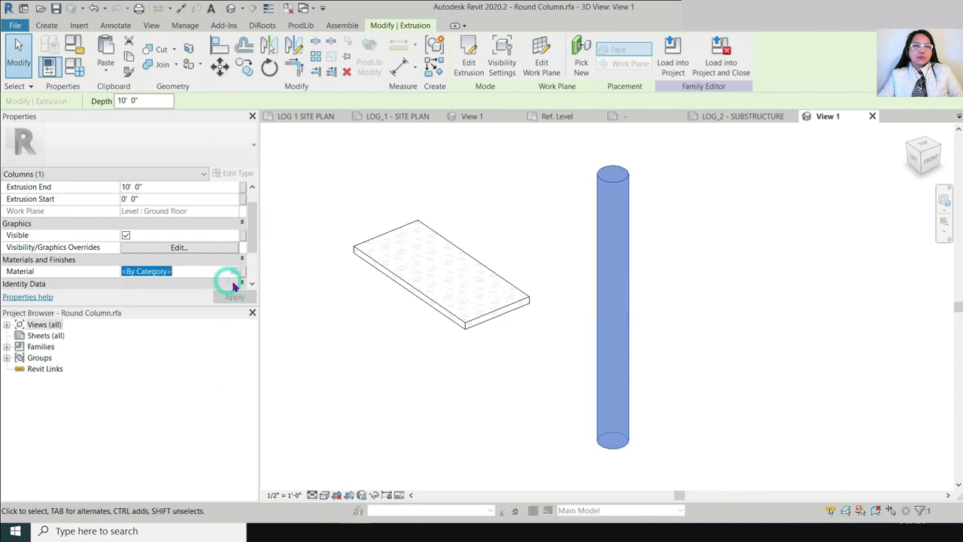
- In the Material Browser, rename the Mud Mat material to Concrete 1
{"action": "left_click", "coordinate": [235, 271]}
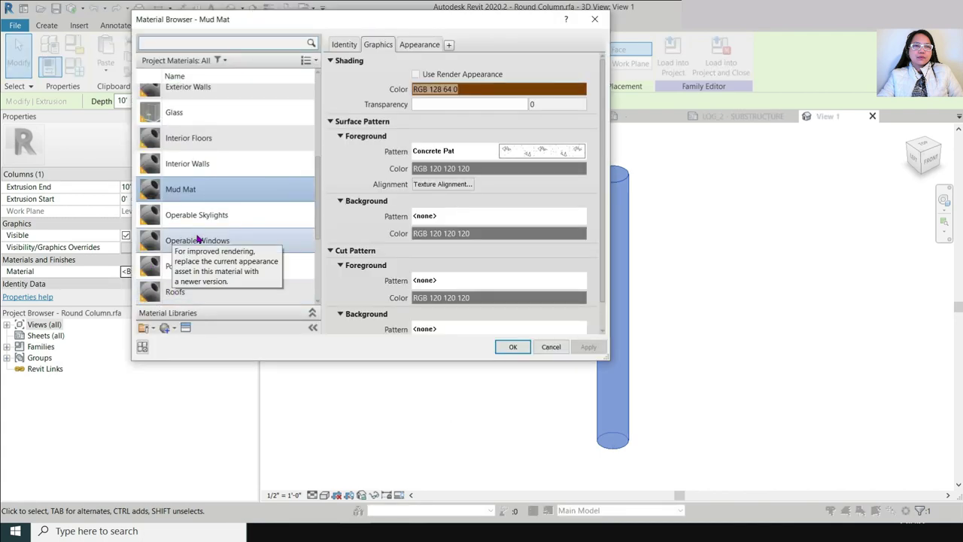
{"action": "left_click", "coordinate": [168, 328]}
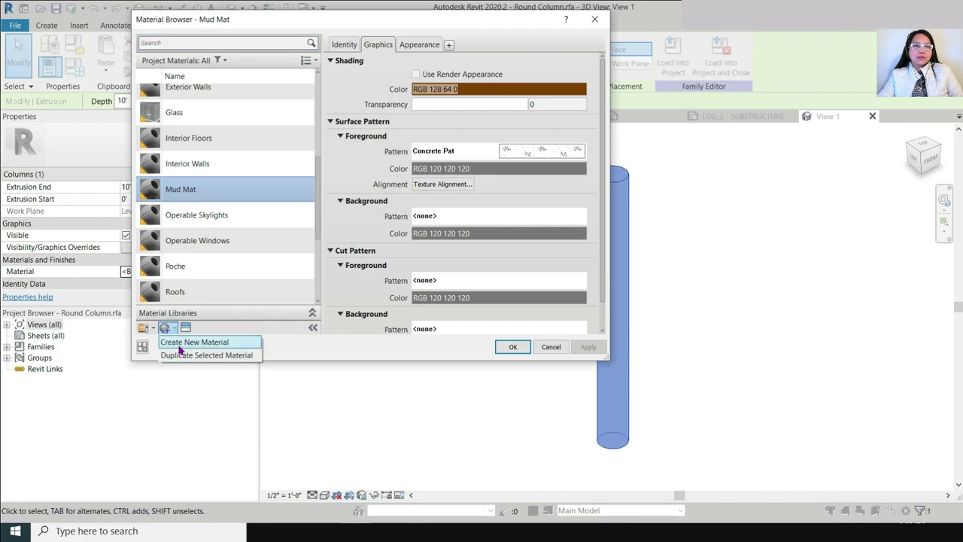
{"action": "right_click", "coordinate": [212, 195]}
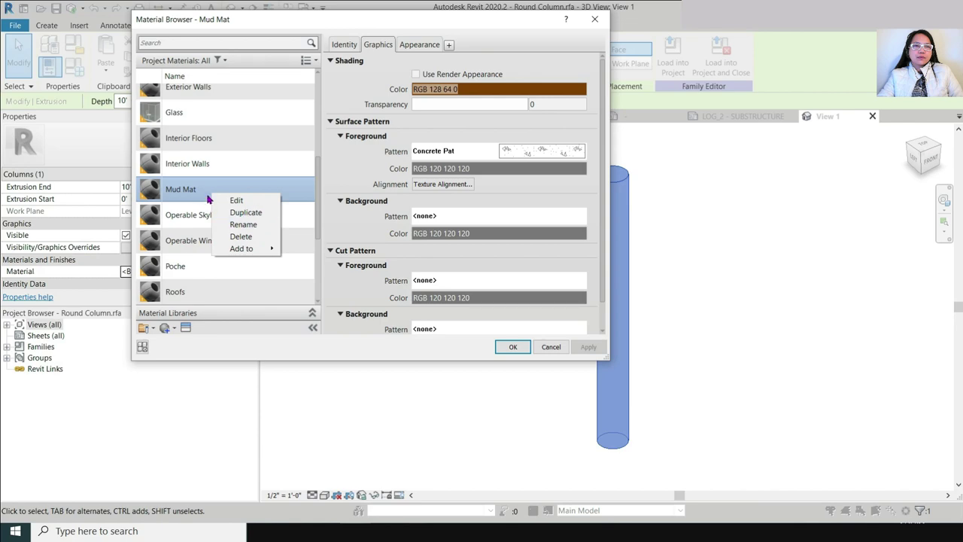
{"action": "left_click", "coordinate": [234, 200]}
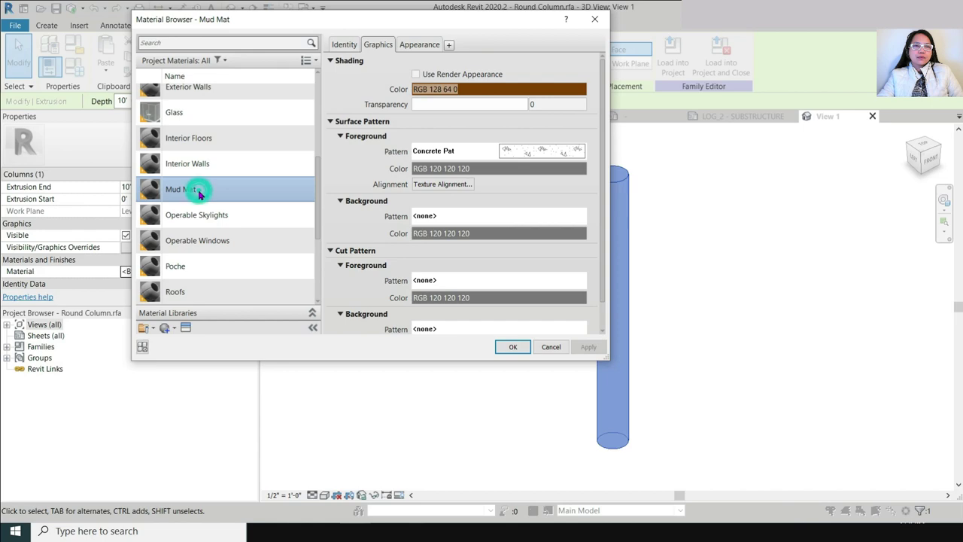
{"action": "right_click", "coordinate": [200, 193]}
{"action": "left_click", "coordinate": [224, 220]}
{"action": "type", "text": "Concrete 1"}
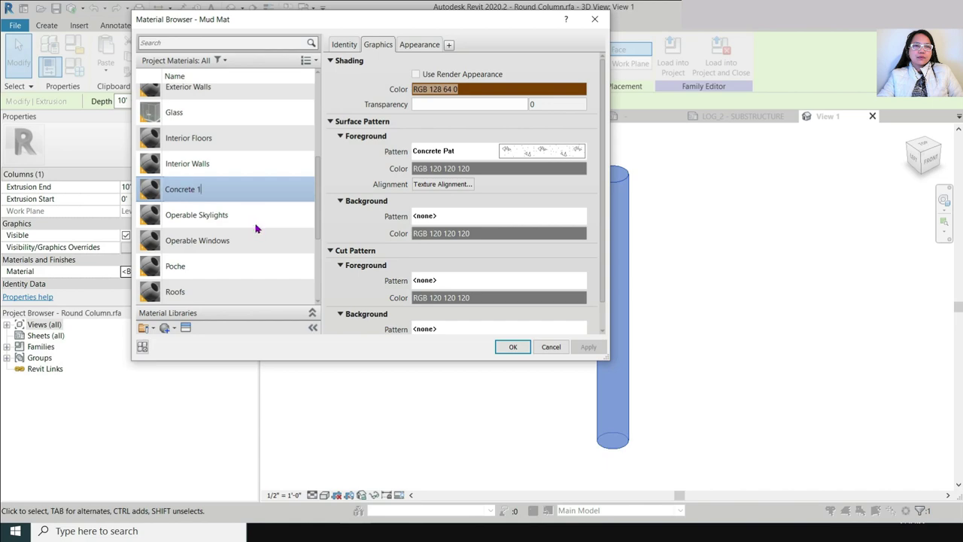
{"action": "left_click", "coordinate": [273, 217]}
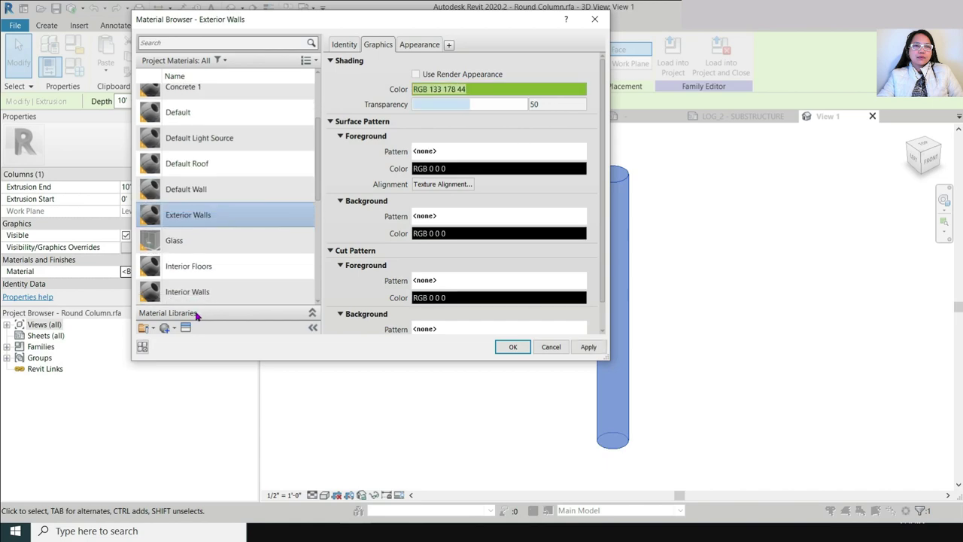
{"action": "left_click", "coordinate": [173, 329]}
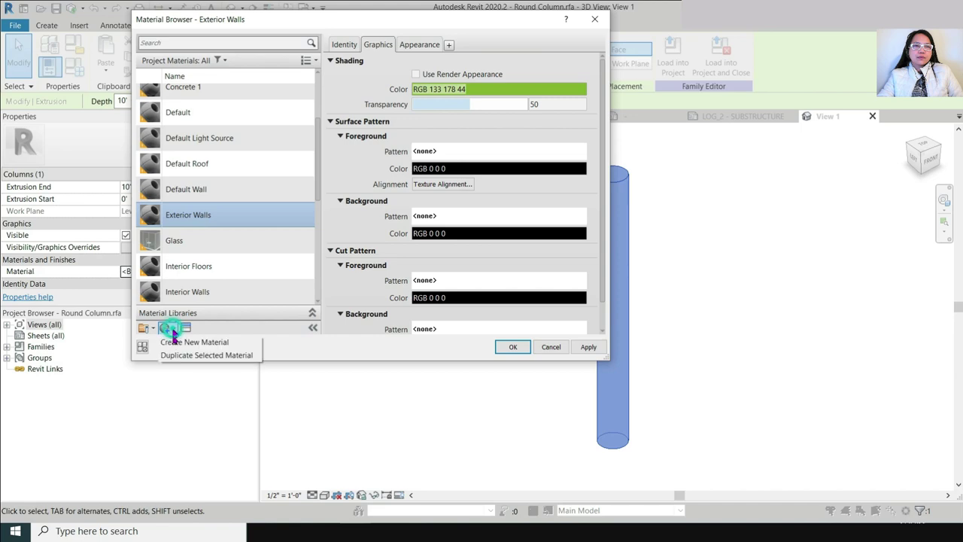
- Create a new material renamed Test and open its foreground fill pattern choices
{"action": "left_click", "coordinate": [177, 340]}
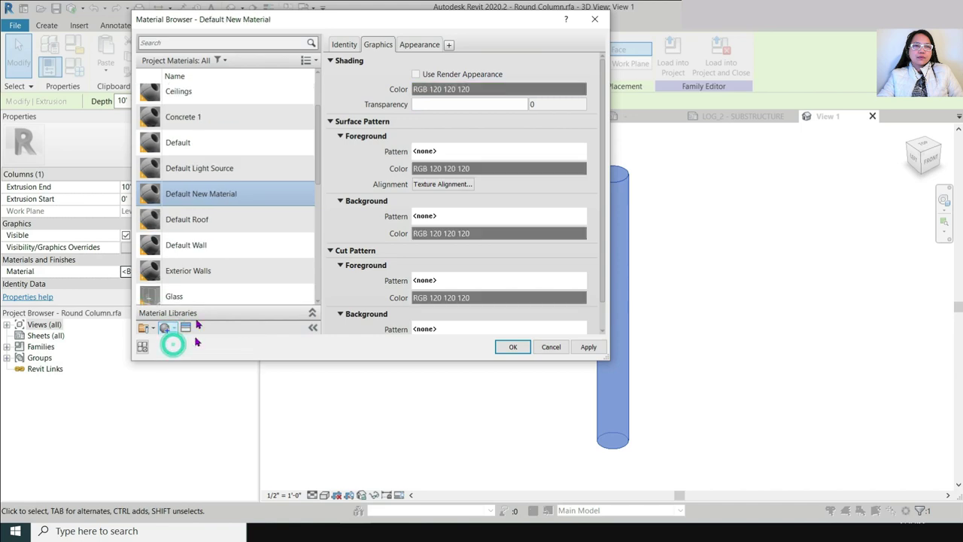
{"action": "right_click", "coordinate": [237, 197]}
{"action": "left_click", "coordinate": [247, 228]}
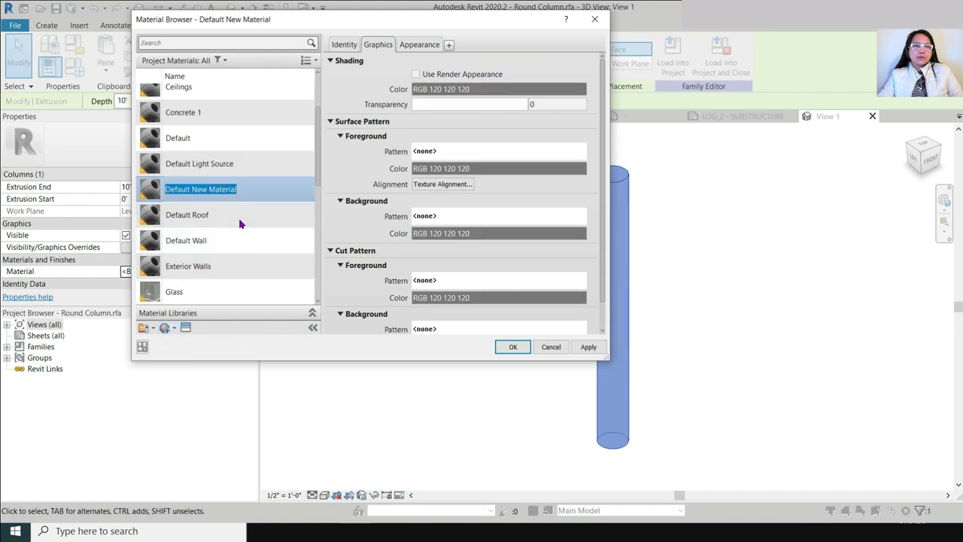
{"action": "type", "text": "S"}
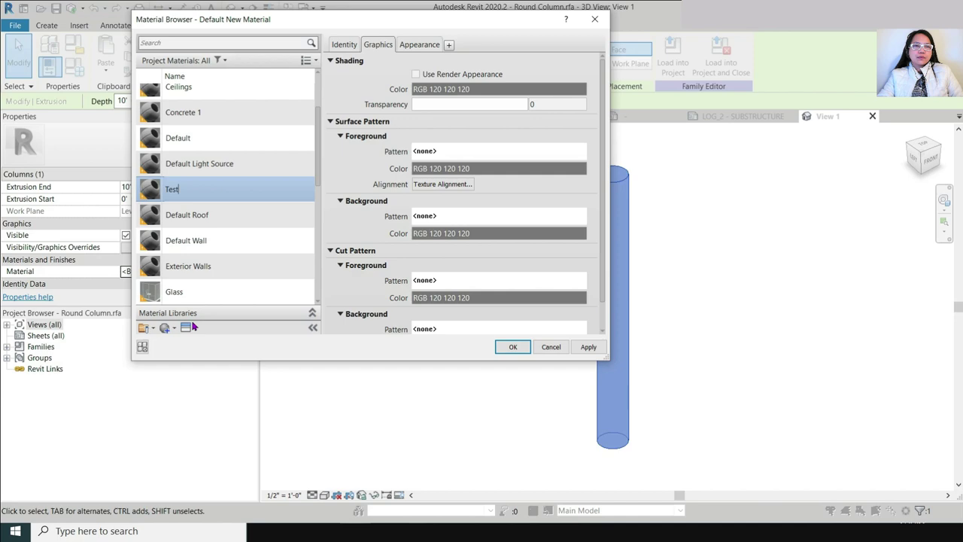
{"action": "left_click", "coordinate": [486, 154]}
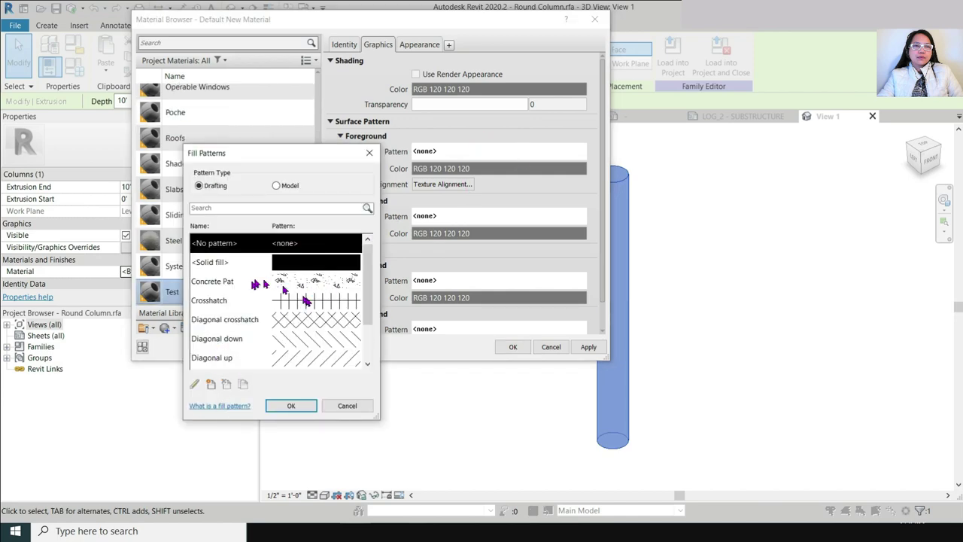
- Duplicate Concrete Pat as custom pattern Concrete Pat 2 and import the HBS2408S hatch
{"action": "left_click", "coordinate": [225, 280]}
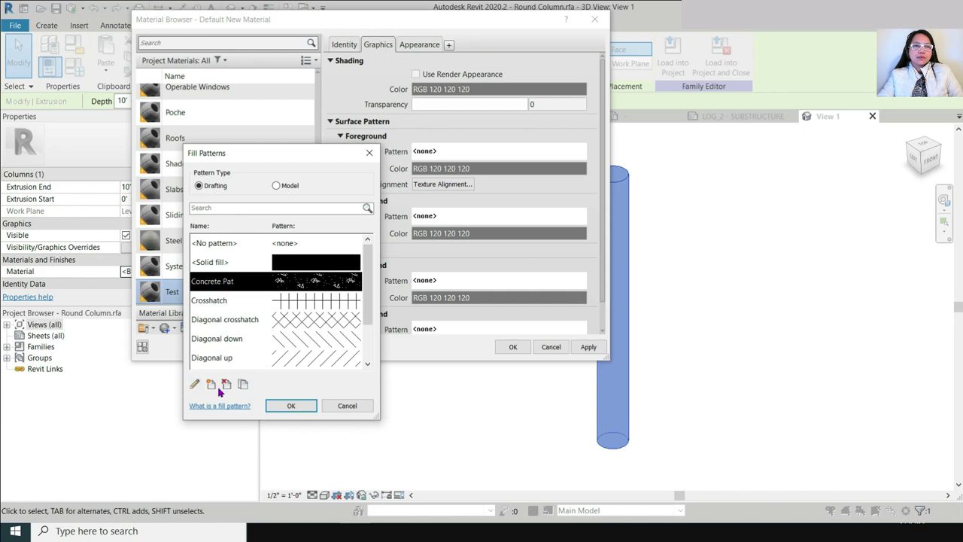
{"action": "left_click", "coordinate": [243, 384]}
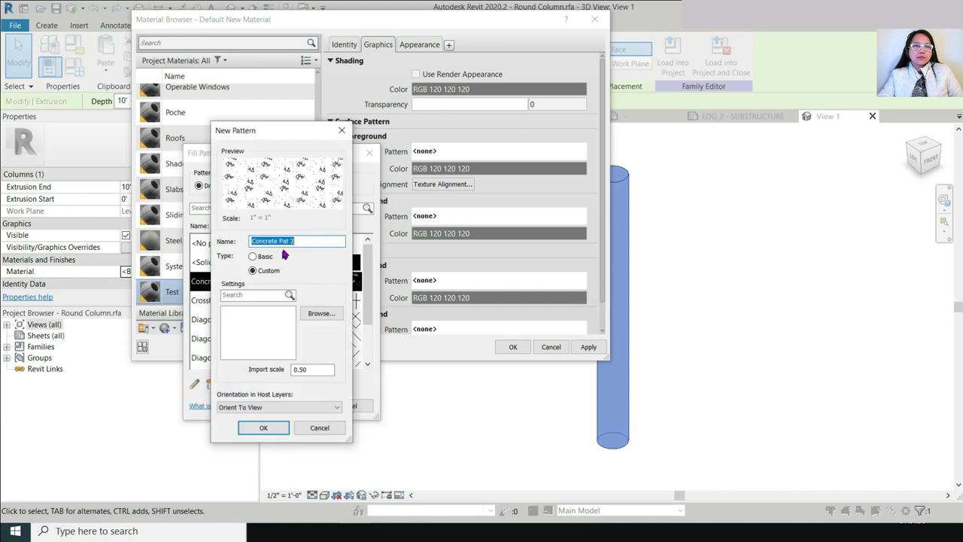
{"action": "left_click", "coordinate": [318, 313]}
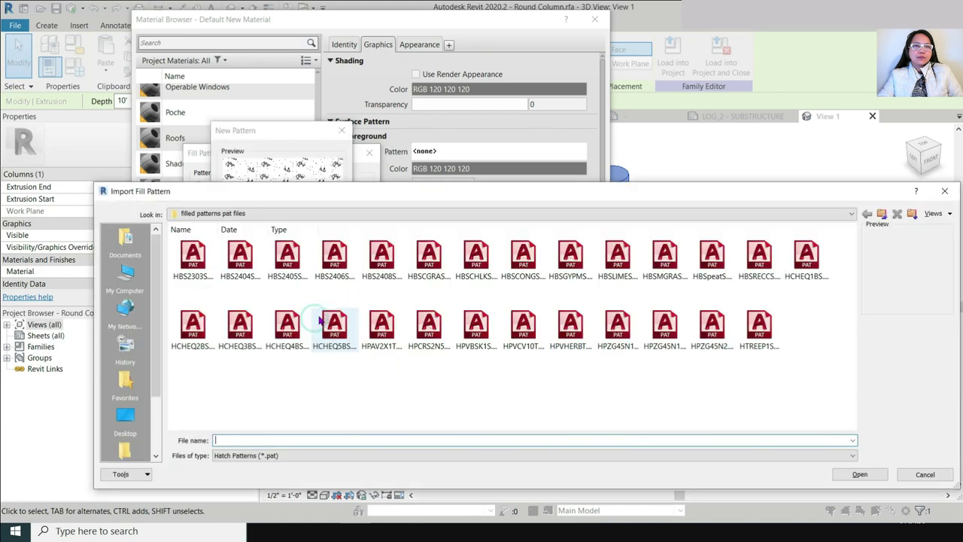
{"action": "left_click", "coordinate": [381, 256]}
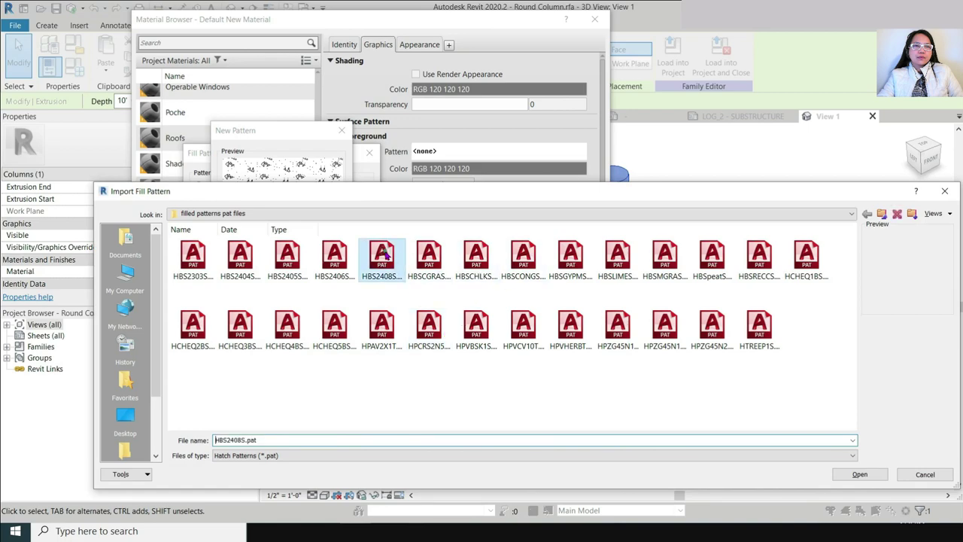
{"action": "left_click", "coordinate": [860, 475]}
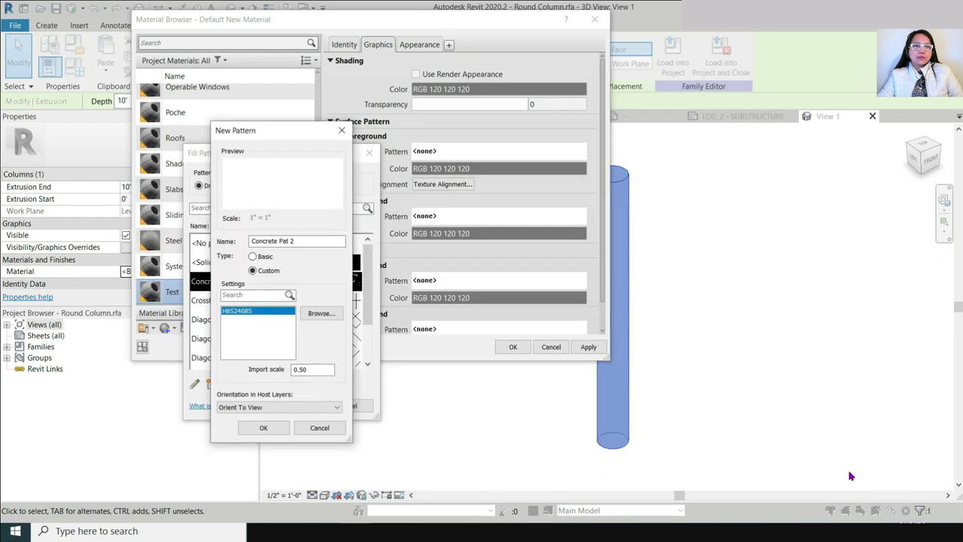
- Try the HBSCHLKS and HBSGYPMS hatch files for Concrete Pat 2 in turn
{"action": "left_click", "coordinate": [319, 313]}
{"action": "left_click", "coordinate": [475, 263]}
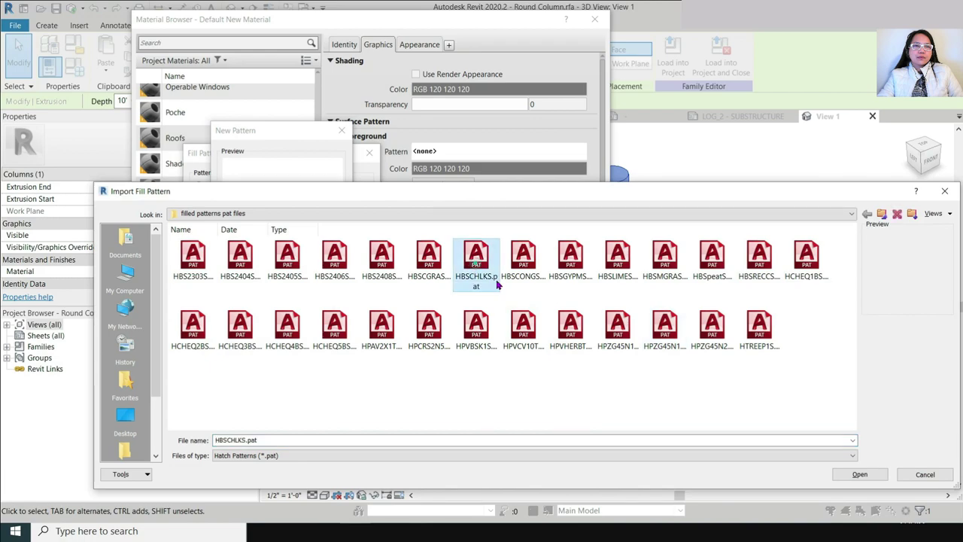
{"action": "left_click", "coordinate": [856, 475]}
{"action": "left_click", "coordinate": [321, 313]}
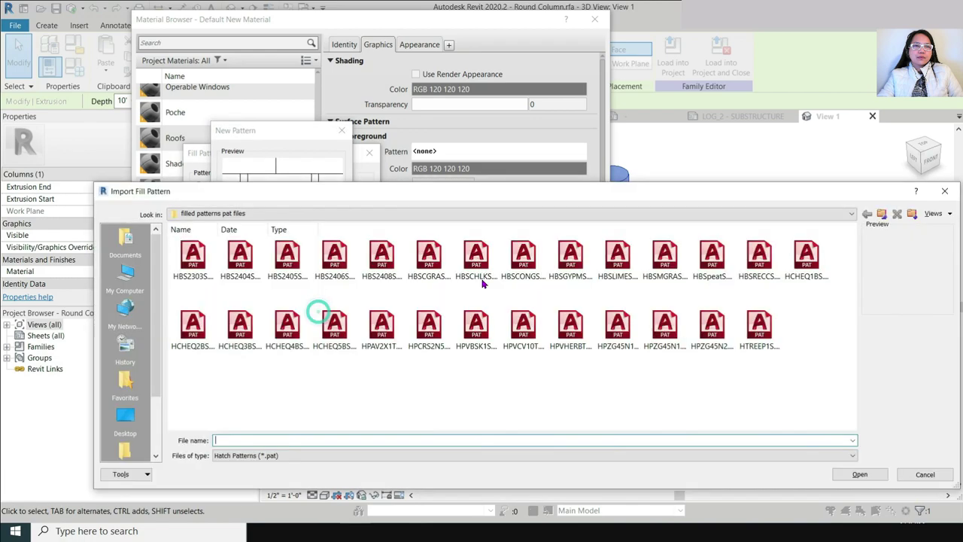
{"action": "left_click", "coordinate": [563, 257]}
{"action": "left_click", "coordinate": [858, 474]}
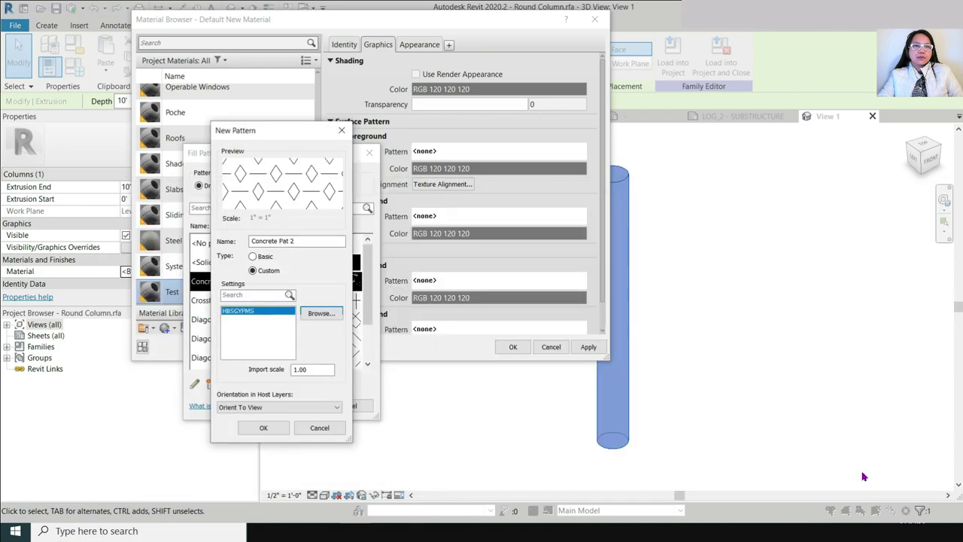
{"action": "left_click", "coordinate": [317, 314]}
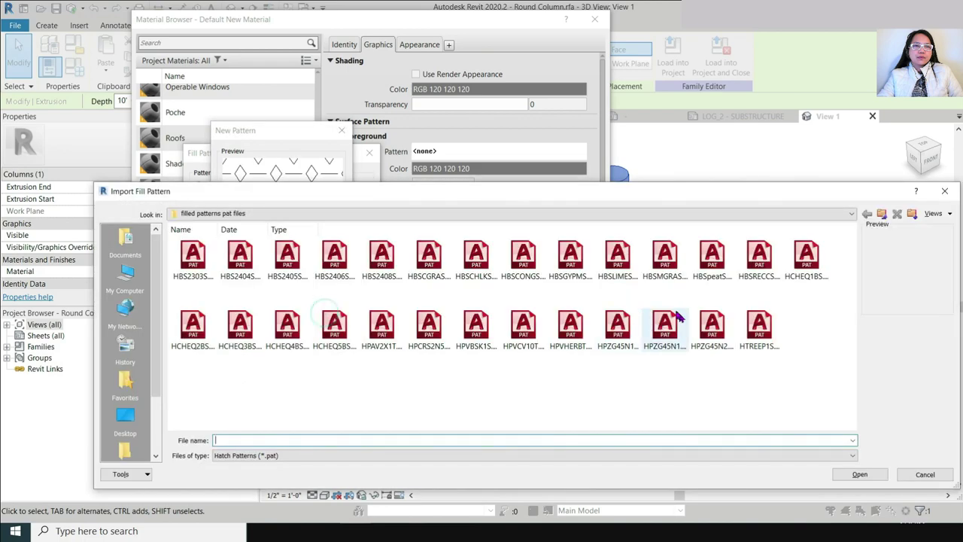
- Switch the file list to Details view and try the HBSpeatS and HBSCHLKS hatches
{"action": "left_click", "coordinate": [950, 214]}
{"action": "left_click", "coordinate": [908, 239]}
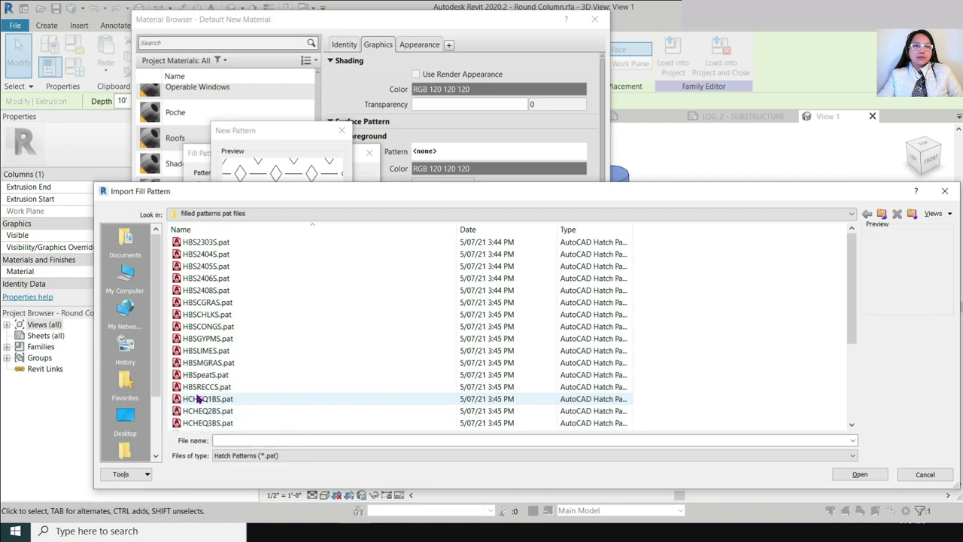
{"action": "left_click", "coordinate": [202, 376]}
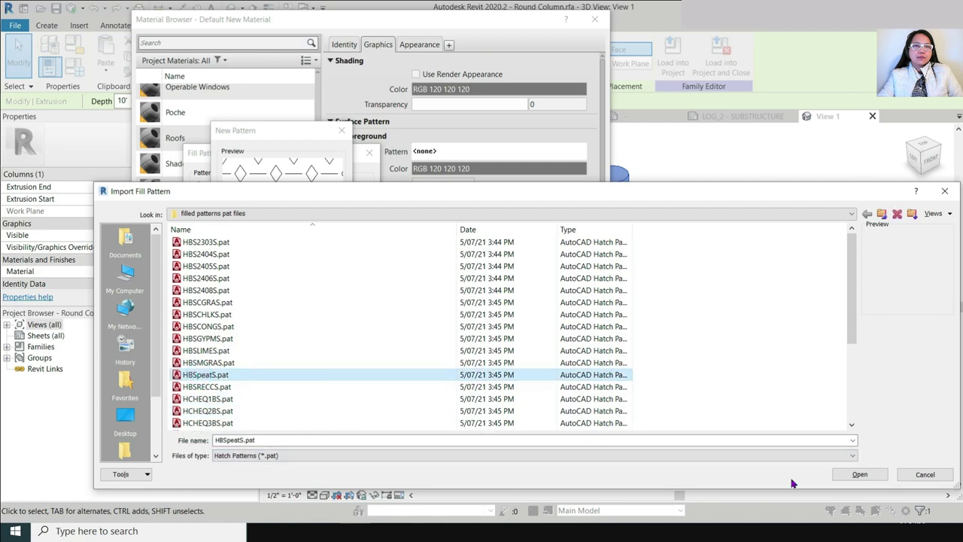
{"action": "left_click", "coordinate": [859, 472]}
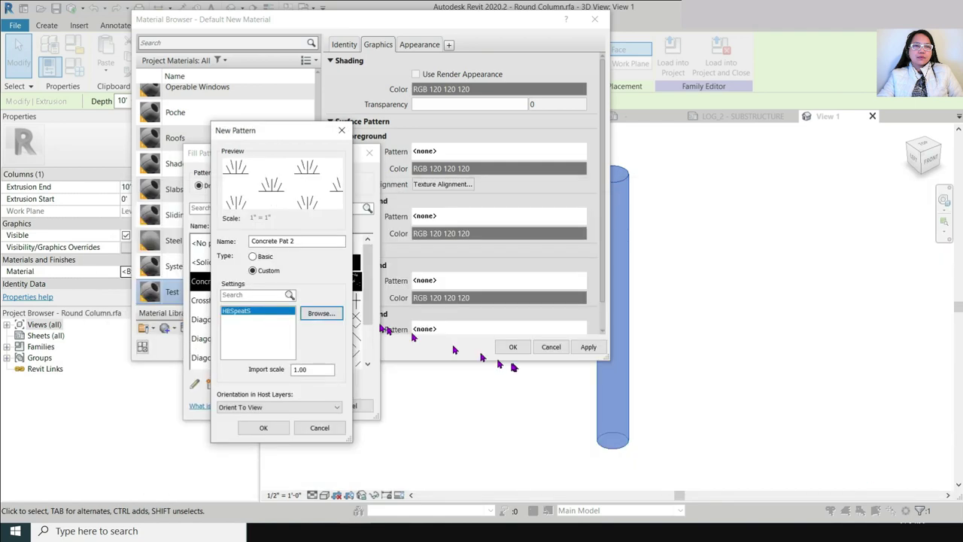
{"action": "left_click", "coordinate": [331, 313]}
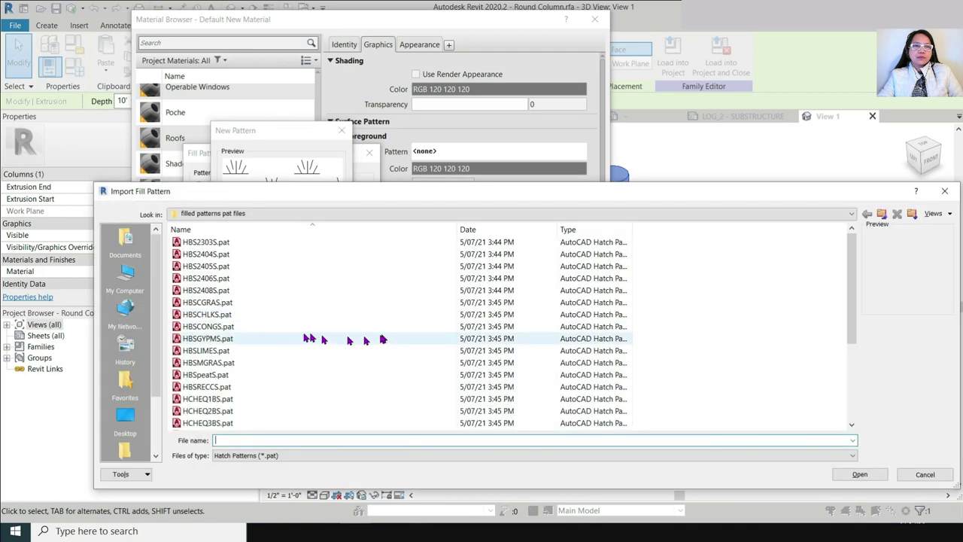
{"action": "left_click", "coordinate": [211, 315]}
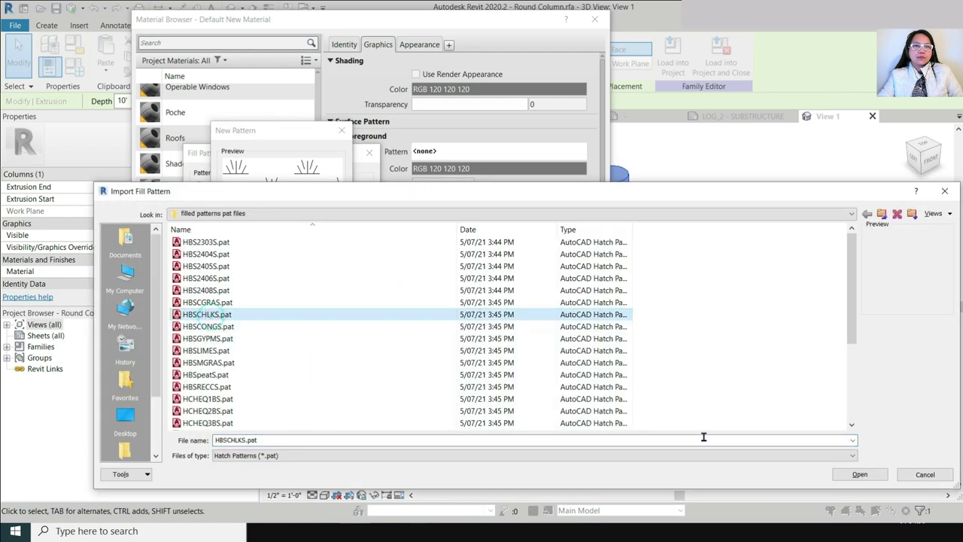
{"action": "left_click", "coordinate": [860, 474]}
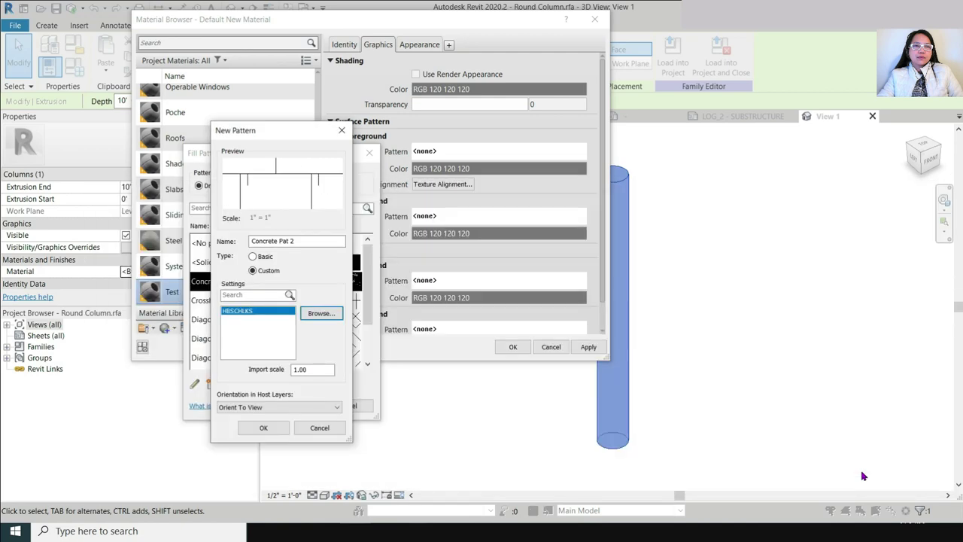
{"action": "left_click", "coordinate": [321, 313]}
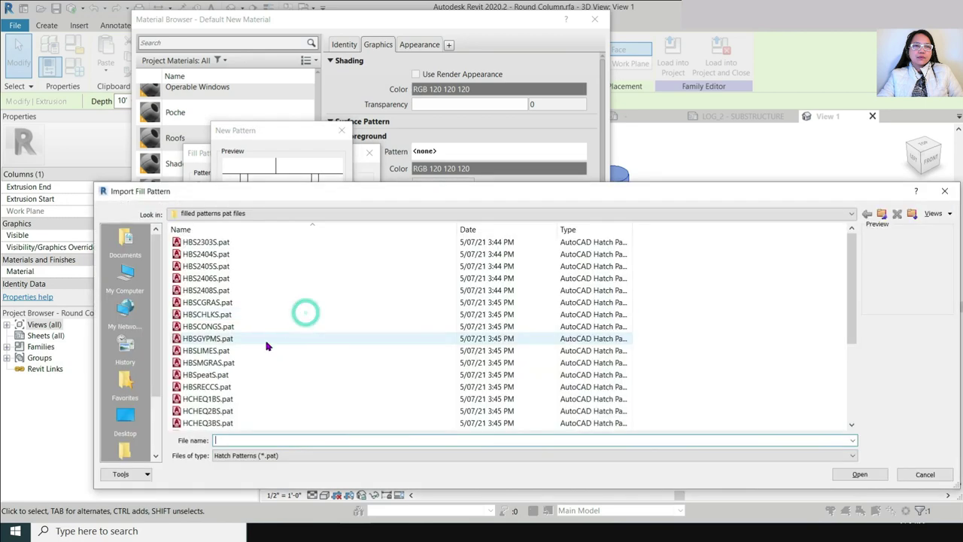
- Import HBS2406S at scale .5 and use Concrete Pat 2 as Test's foreground pattern
{"action": "left_click", "coordinate": [207, 278]}
{"action": "left_click", "coordinate": [870, 477]}
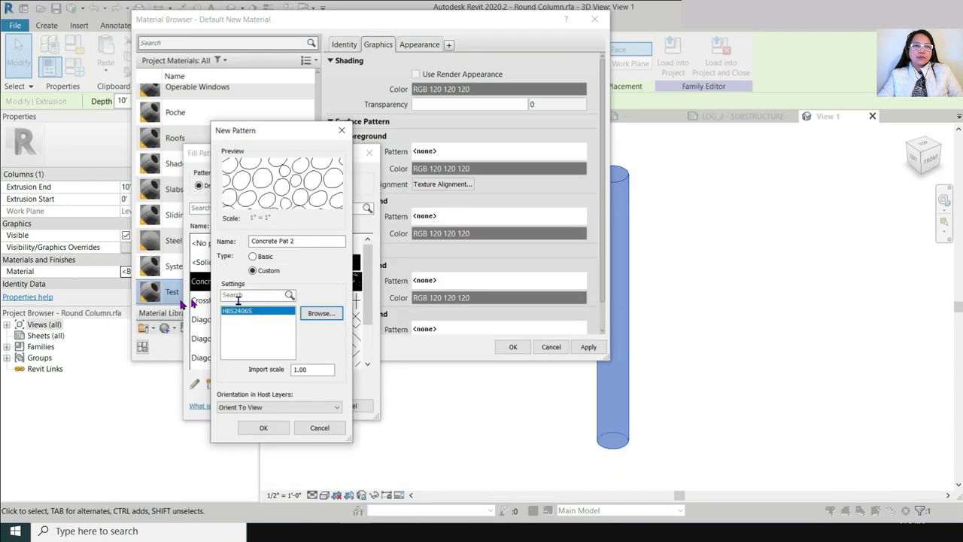
{"action": "double_click", "coordinate": [323, 369]}
{"action": "type", "text": ".5"}
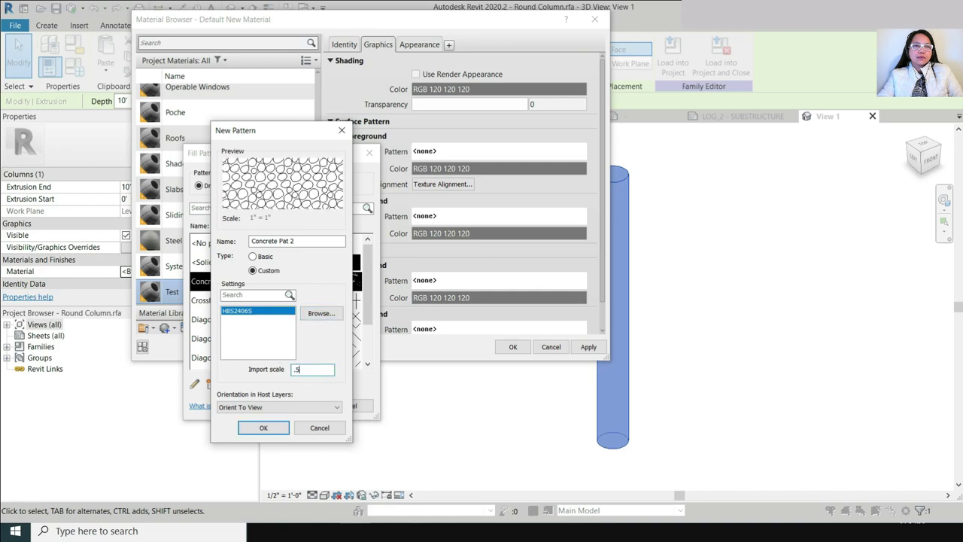
{"action": "left_click", "coordinate": [277, 429]}
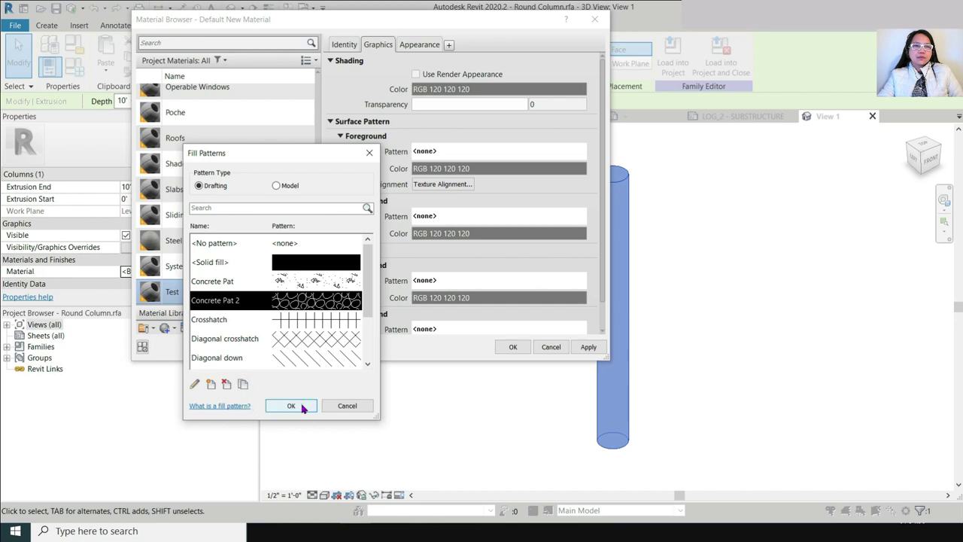
{"action": "left_click", "coordinate": [291, 406]}
- Colour the Test material's surface pattern and shading brown (RGB 128 64 0)
{"action": "left_click", "coordinate": [546, 168]}
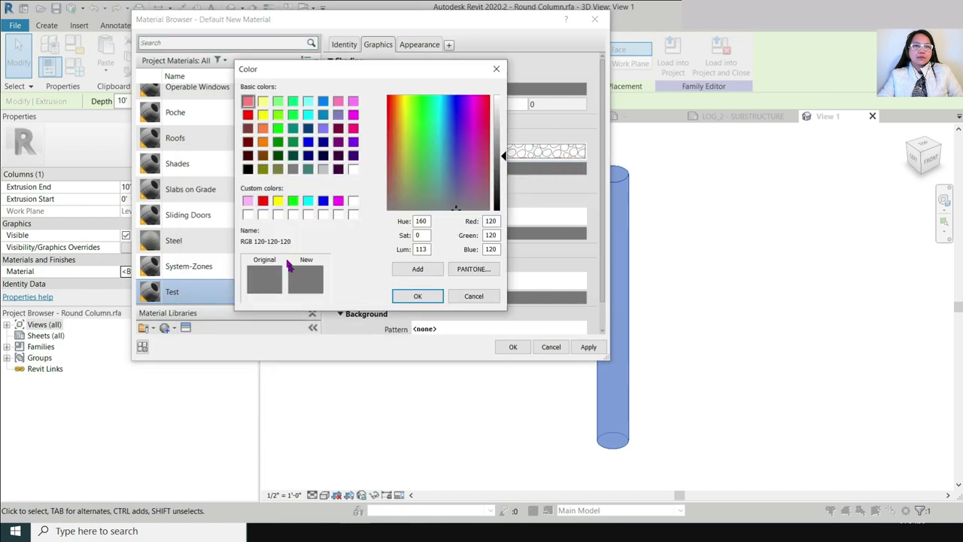
{"action": "left_click", "coordinate": [262, 155]}
{"action": "left_click", "coordinate": [417, 296]}
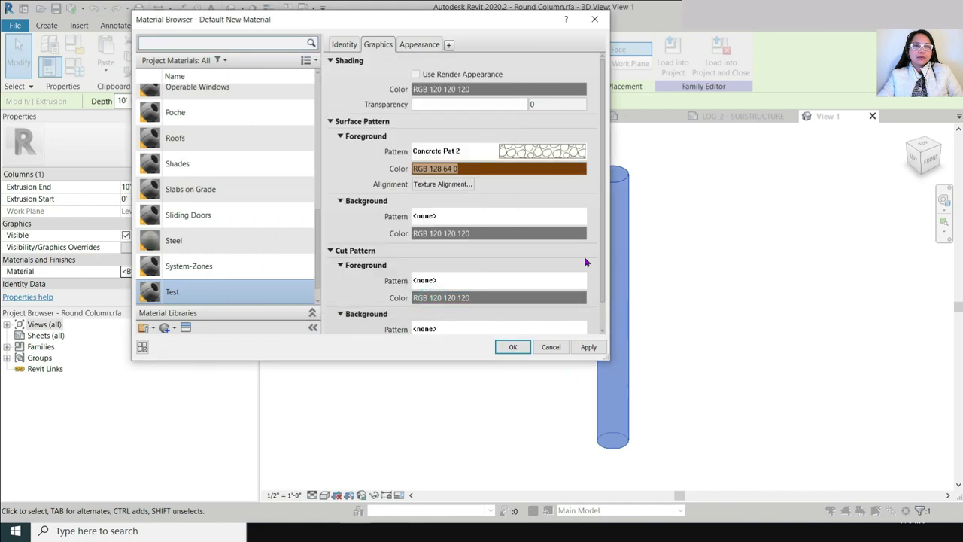
{"action": "left_click", "coordinate": [539, 91]}
{"action": "left_click", "coordinate": [263, 155]}
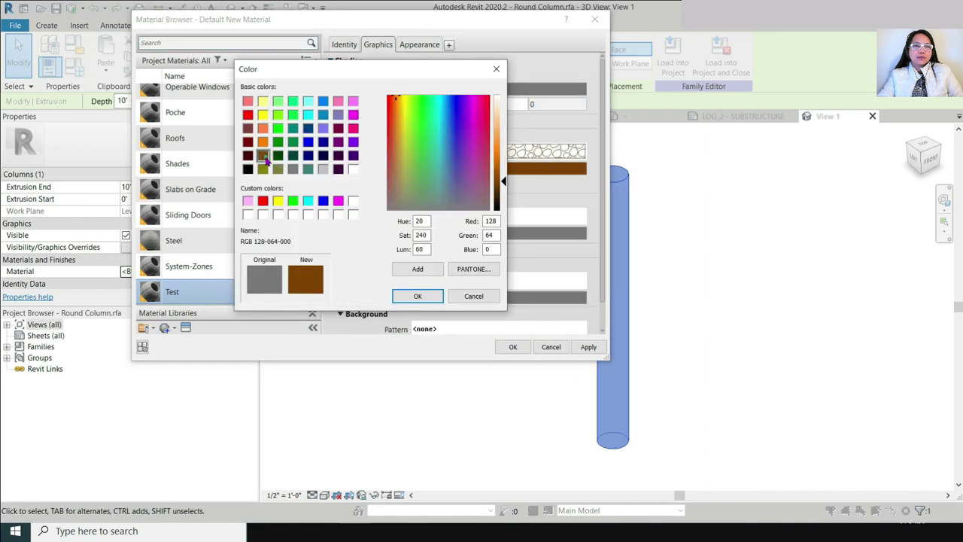
{"action": "left_click", "coordinate": [413, 292]}
- Switch the Concrete Pat 2 pattern foreground to black and apply the material changes
{"action": "left_click", "coordinate": [526, 166]}
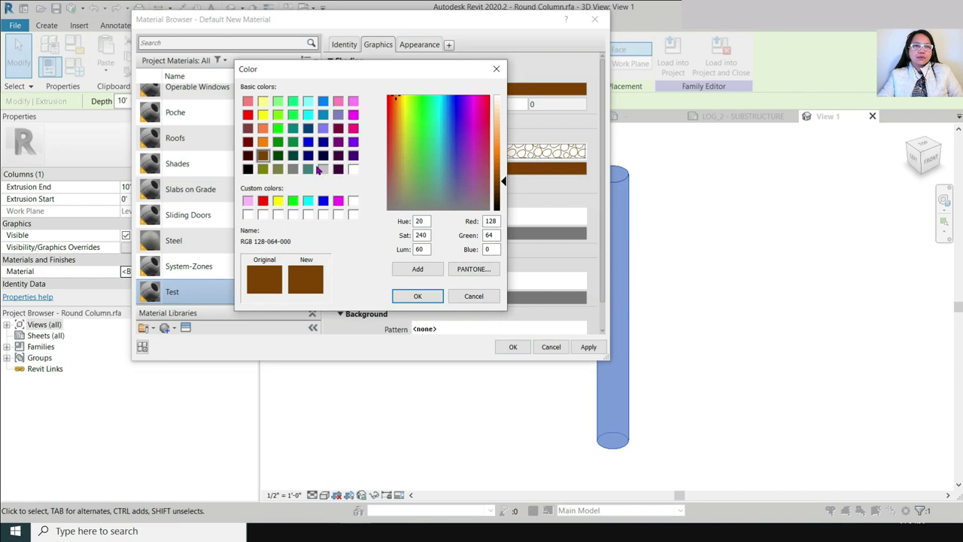
{"action": "left_click", "coordinate": [247, 168]}
{"action": "left_click", "coordinate": [417, 296]}
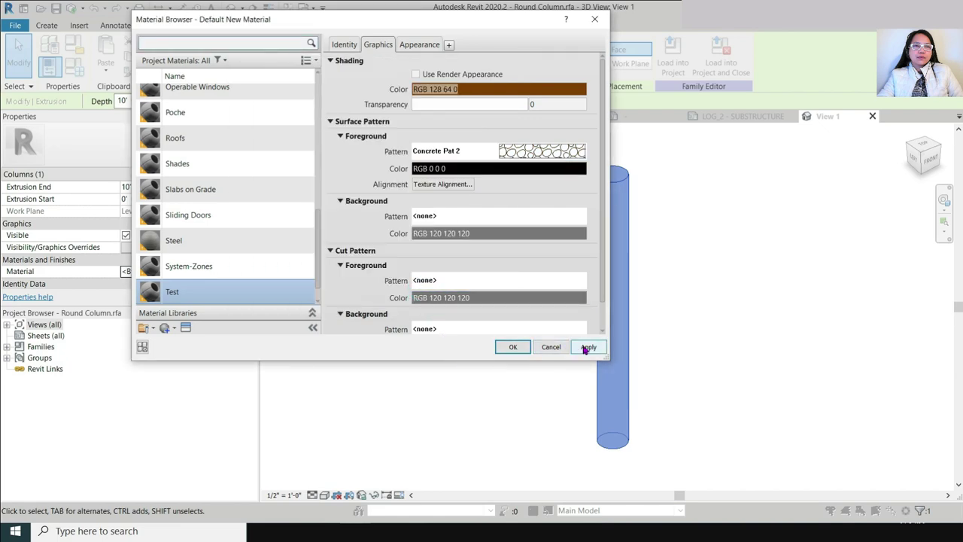
{"action": "left_click", "coordinate": [586, 347]}
{"action": "left_click", "coordinate": [512, 347]}
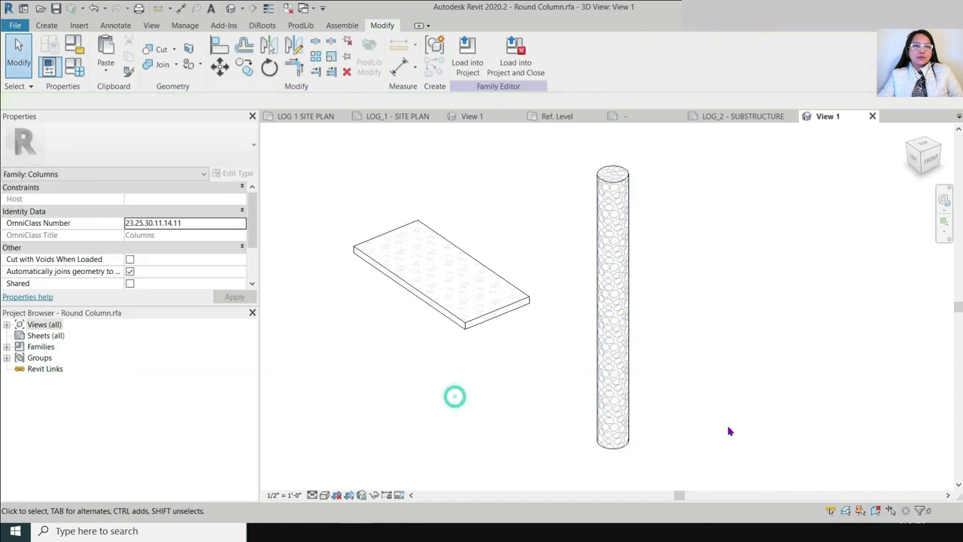
{"action": "scroll", "coordinate": [594, 167], "scroll_direction": "up", "scroll_amount": 2}
{"action": "scroll", "coordinate": [594, 162], "scroll_direction": "up", "scroll_amount": 3}
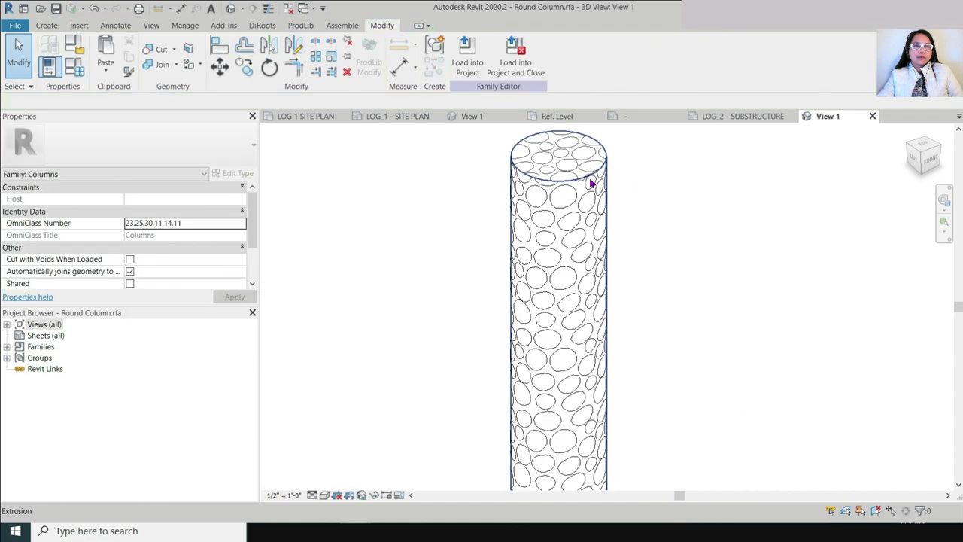
{"action": "scroll", "coordinate": [580, 195], "scroll_direction": "up", "scroll_amount": 3}
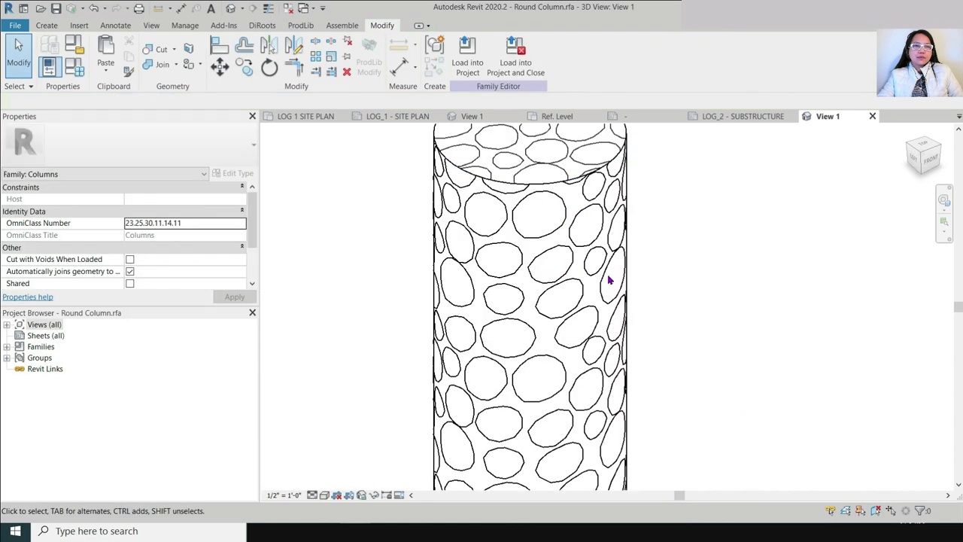